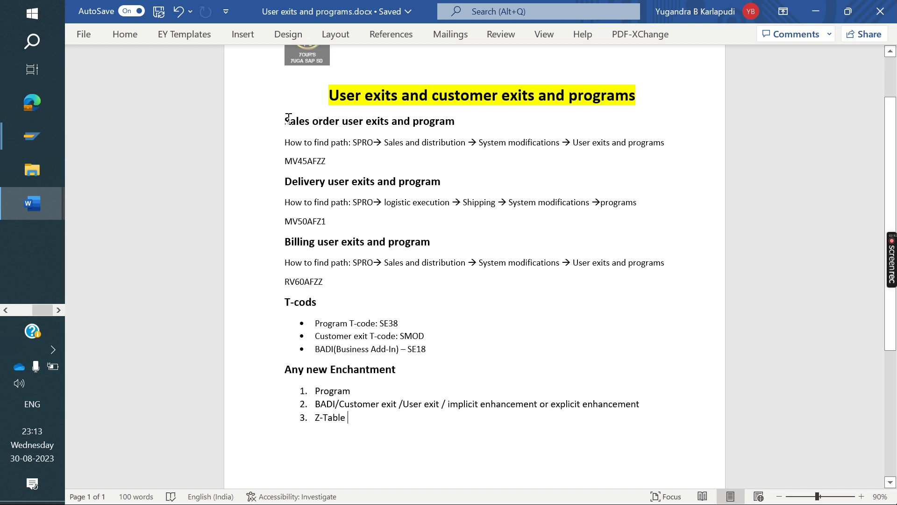
Step: Mark the SPRO paths for the sales order, delivery and billing user exits in the document while reading them
{"action": "left_click_drag", "start_coordinate": [354, 142], "coordinate": [364, 160]}
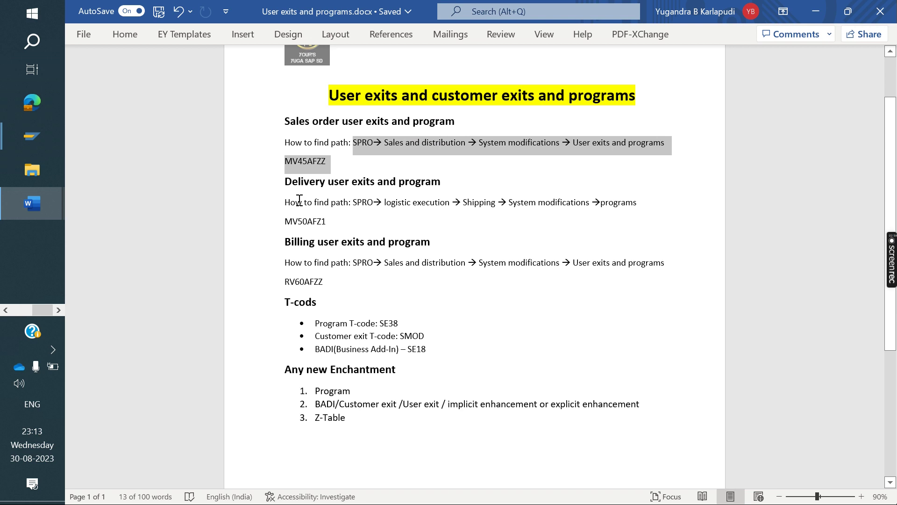
{"action": "left_click_drag", "start_coordinate": [356, 203], "coordinate": [361, 211]}
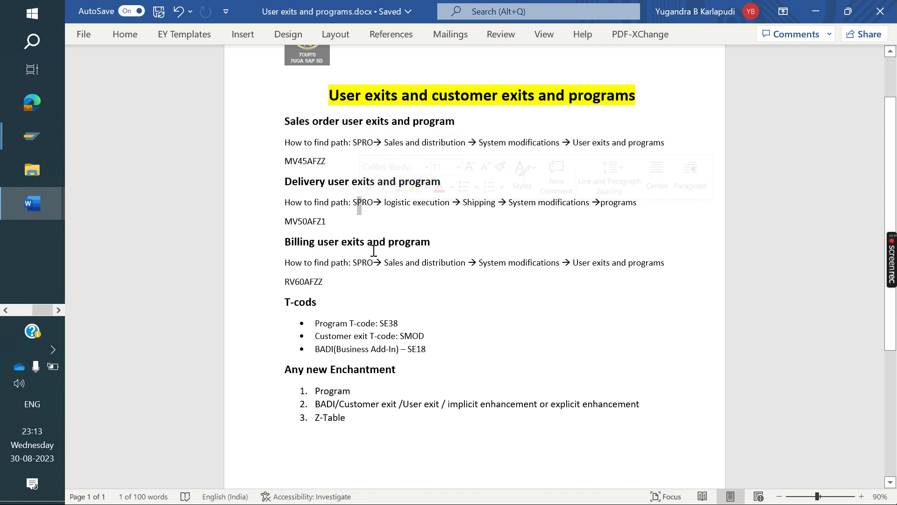
{"action": "left_click_drag", "start_coordinate": [376, 262], "coordinate": [398, 275]}
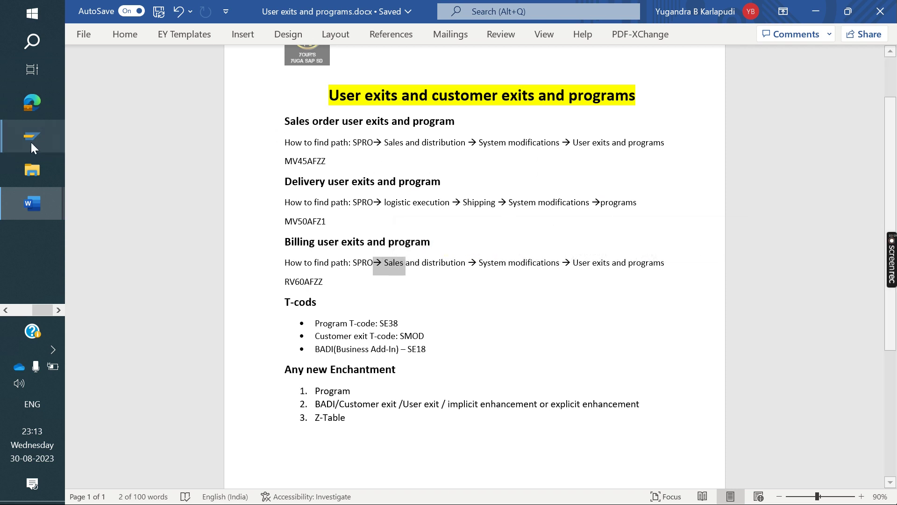
Step: Switch to SAP, run transaction SPRO and display the SAP Reference IMG
{"action": "mouse_move", "coordinate": [20, 137]}
{"action": "left_click", "coordinate": [144, 187]}
{"action": "type", "text": "spro"}
{"action": "key", "text": "Return"}
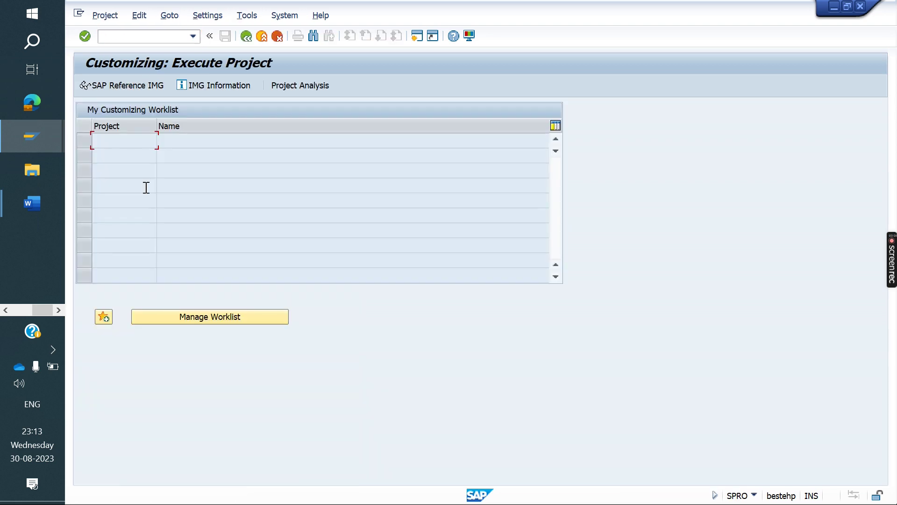
{"action": "left_click", "coordinate": [128, 84]}
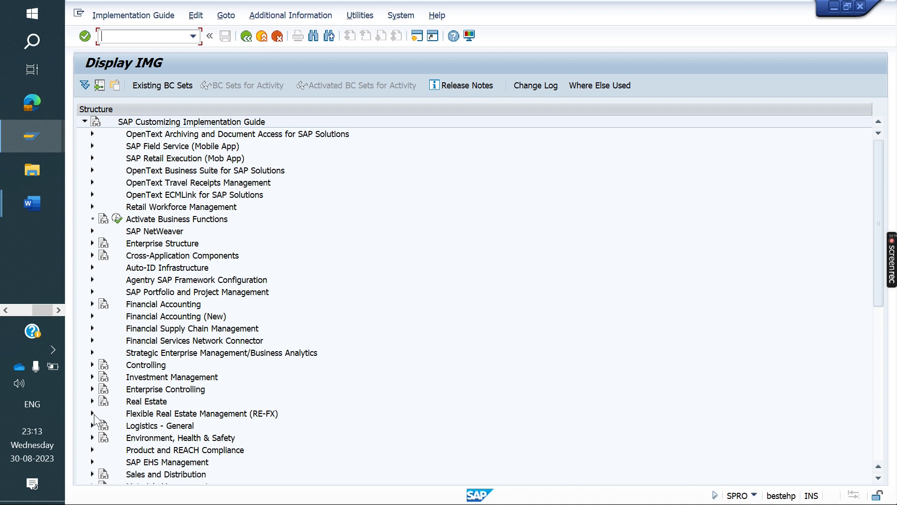
Step: Expand Sales and Distribution, System Modifications, User Exits and User Exits in Sales in the IMG structure
{"action": "left_click", "coordinate": [93, 474]}
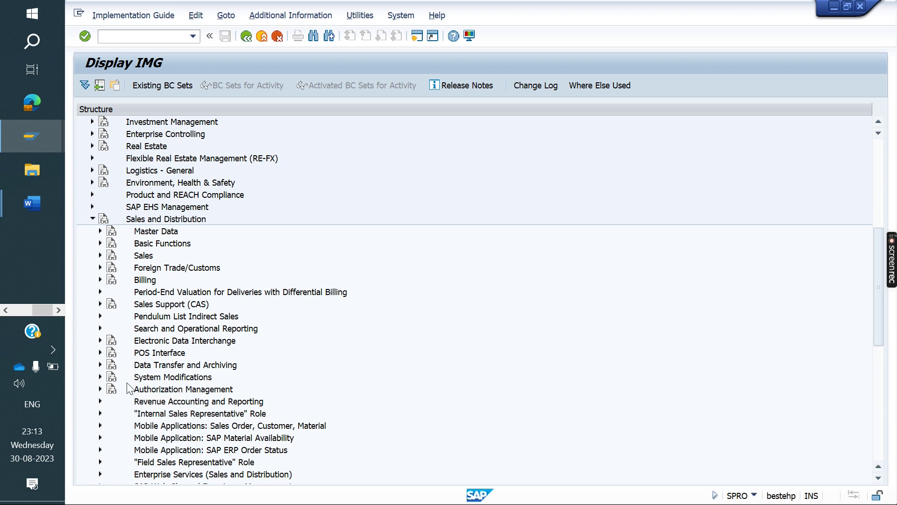
{"action": "left_click", "coordinate": [99, 376]}
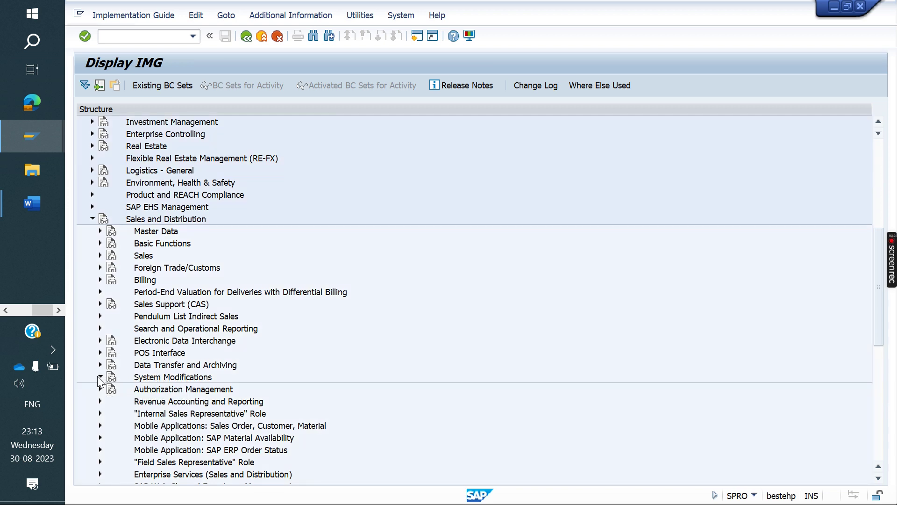
{"action": "scroll", "coordinate": [192, 301], "scroll_direction": "down", "scroll_amount": 4}
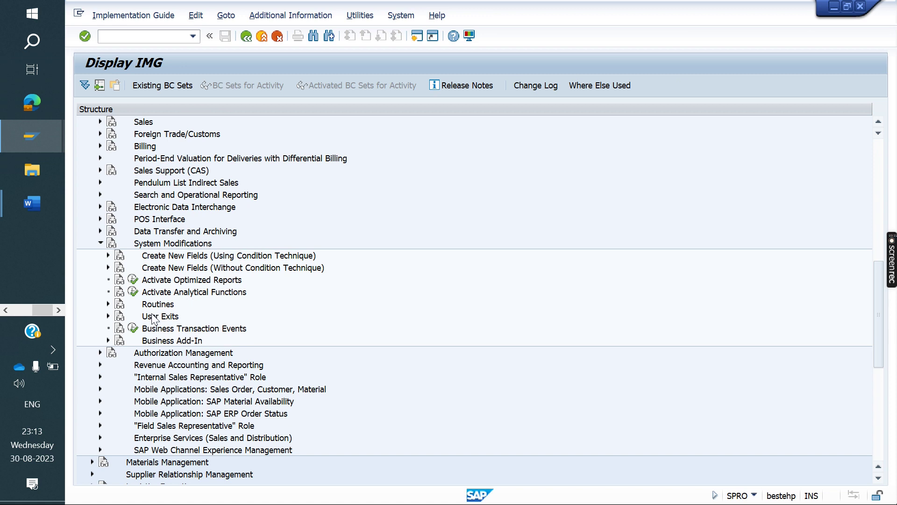
{"action": "left_click", "coordinate": [109, 315]}
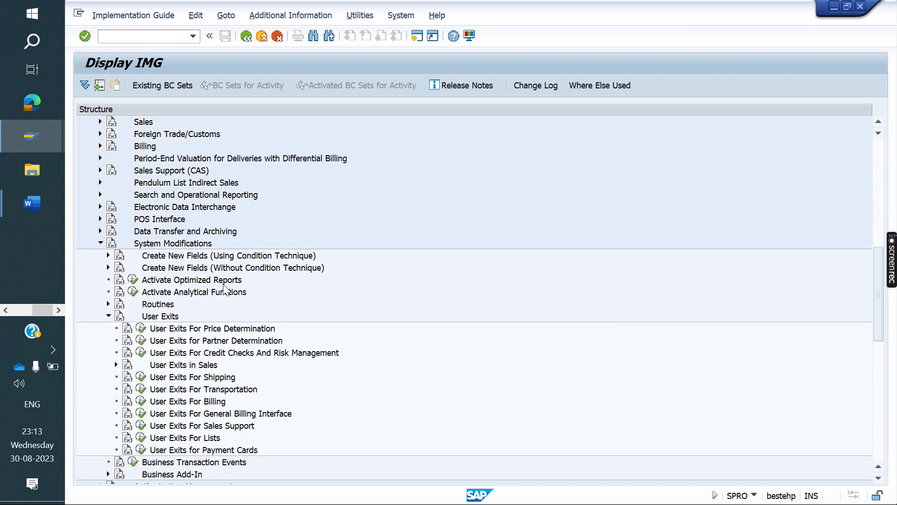
{"action": "scroll", "coordinate": [226, 289], "scroll_direction": "down", "scroll_amount": 4}
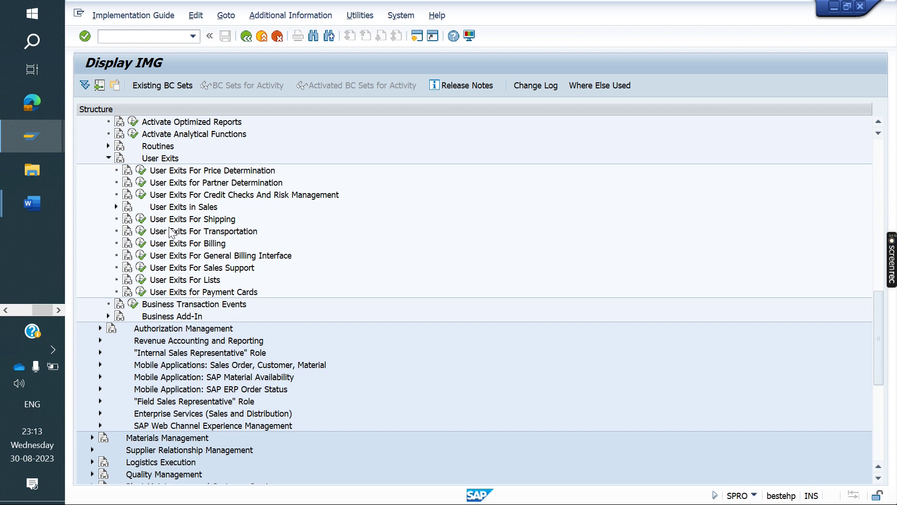
{"action": "left_click", "coordinate": [116, 207]}
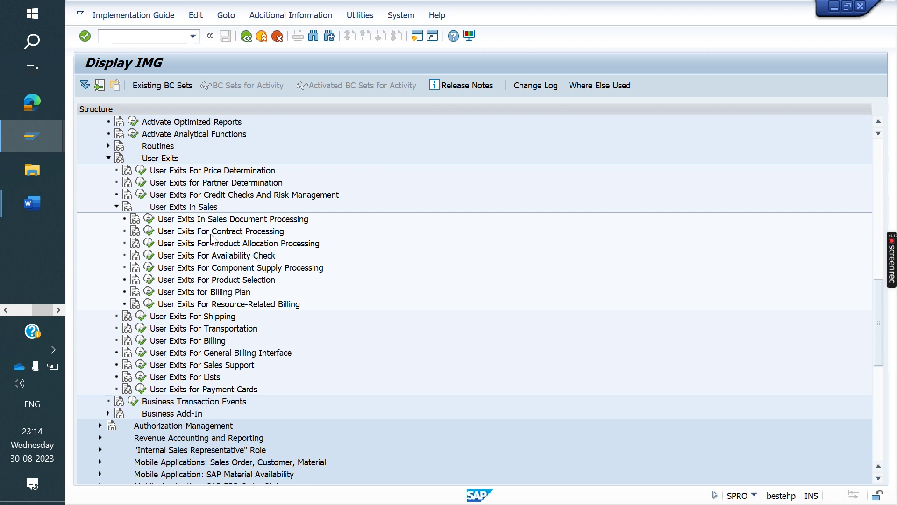
Step: Open the documentation for User Exits In Sales Document Processing and read the involved program components, highlighting MV45ATZZ and its description
{"action": "left_click", "coordinate": [136, 220]}
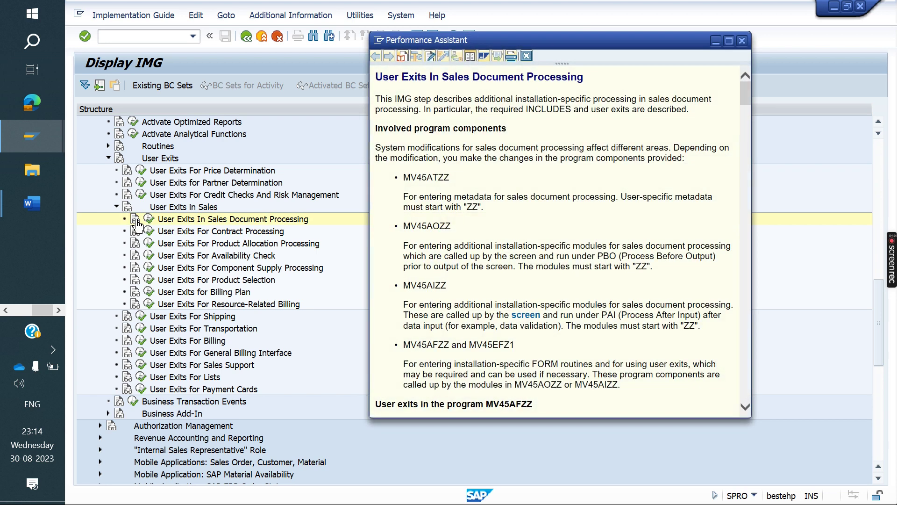
{"action": "left_click_drag", "start_coordinate": [451, 179], "coordinate": [405, 178]}
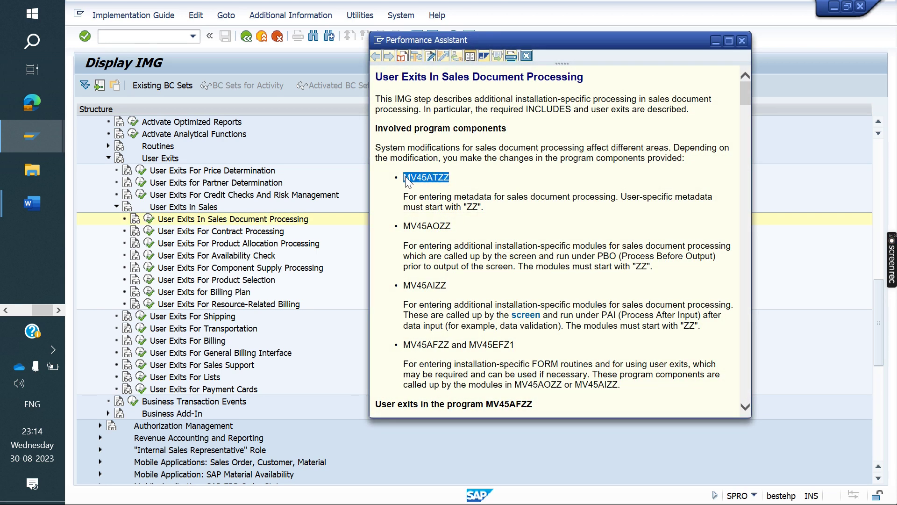
{"action": "left_click", "coordinate": [501, 214]}
{"action": "left_click_drag", "start_coordinate": [500, 214], "coordinate": [405, 198]}
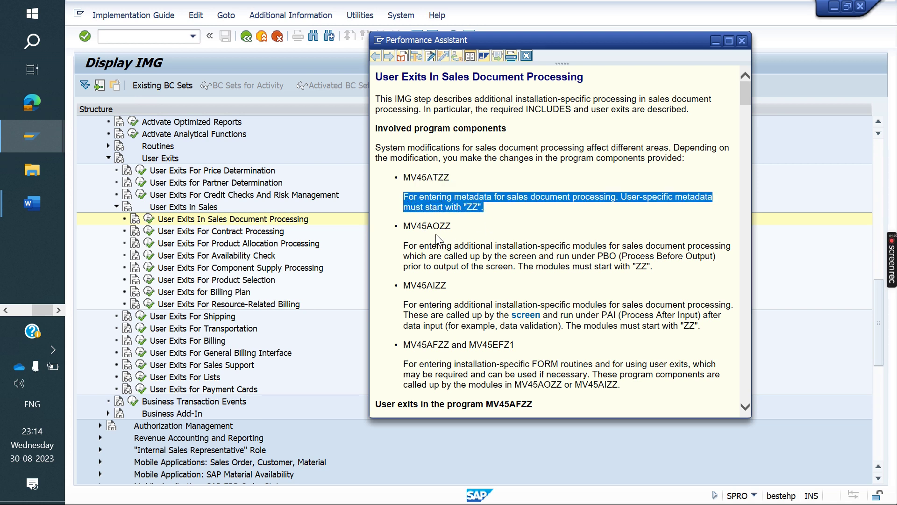
{"action": "scroll", "coordinate": [453, 292], "scroll_direction": "down", "scroll_amount": 5}
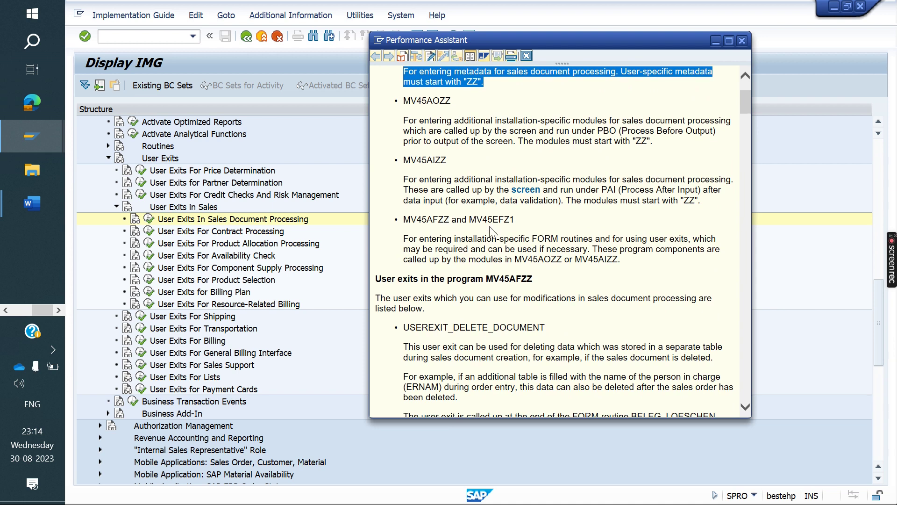
{"action": "scroll", "coordinate": [481, 233], "scroll_direction": "down", "scroll_amount": 6}
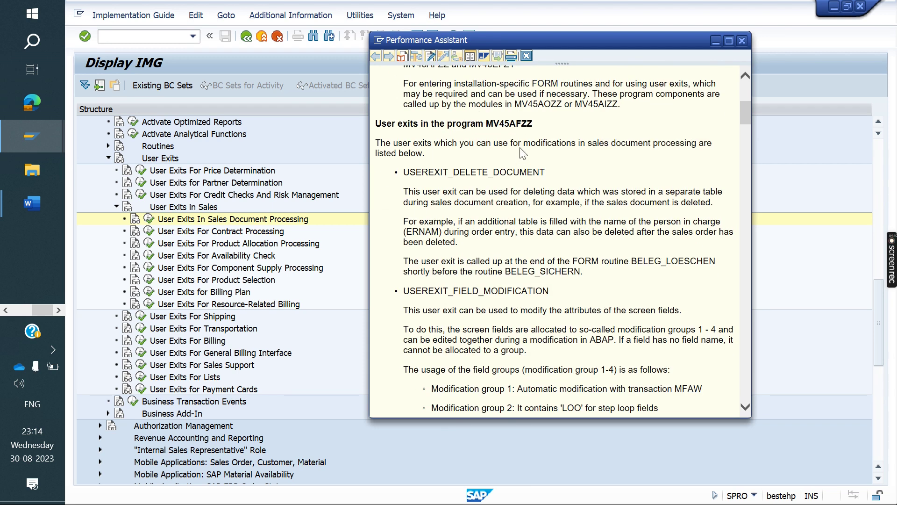
Step: Highlight the MV45AFZZ program heading and the USEREXIT_DELETE_DOCUMENT and USEREXIT_FIELD_MODIFICATION entries in the documentation
{"action": "left_click_drag", "start_coordinate": [534, 125], "coordinate": [377, 130]}
{"action": "left_click_drag", "start_coordinate": [410, 172], "coordinate": [520, 174]}
{"action": "left_click_drag", "start_coordinate": [409, 290], "coordinate": [532, 293]}
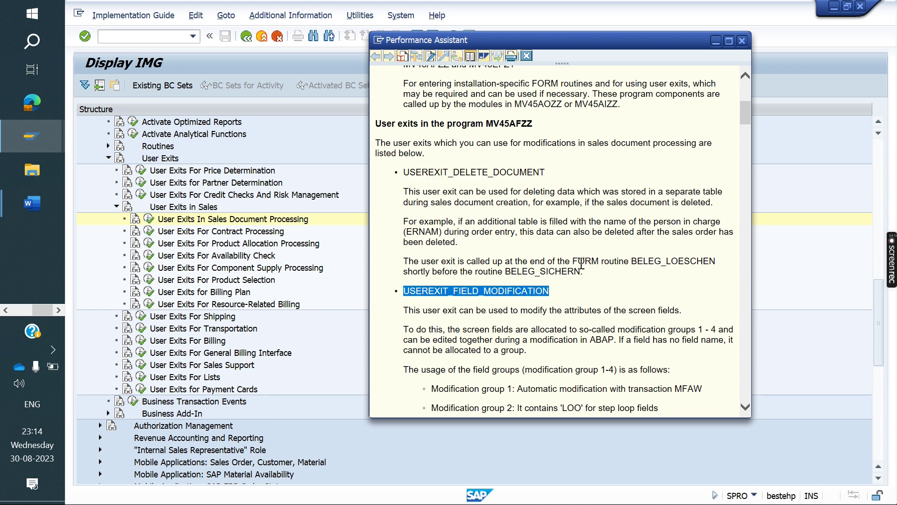
Step: Examine the further MV45AFZZ user exits, from the field-move and number range exits to the pricing and document-saving exits
{"action": "scroll", "coordinate": [570, 309], "scroll_direction": "down", "scroll_amount": 6}
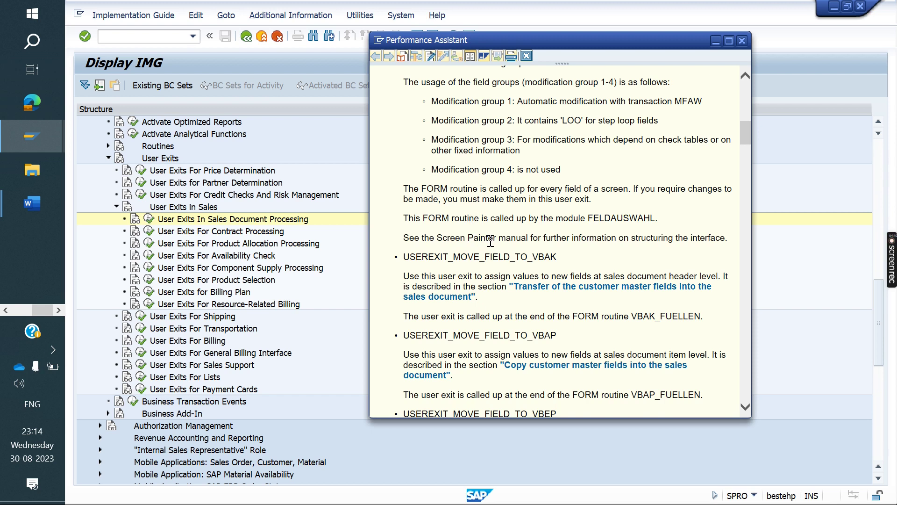
{"action": "scroll", "coordinate": [491, 240], "scroll_direction": "down", "scroll_amount": 6}
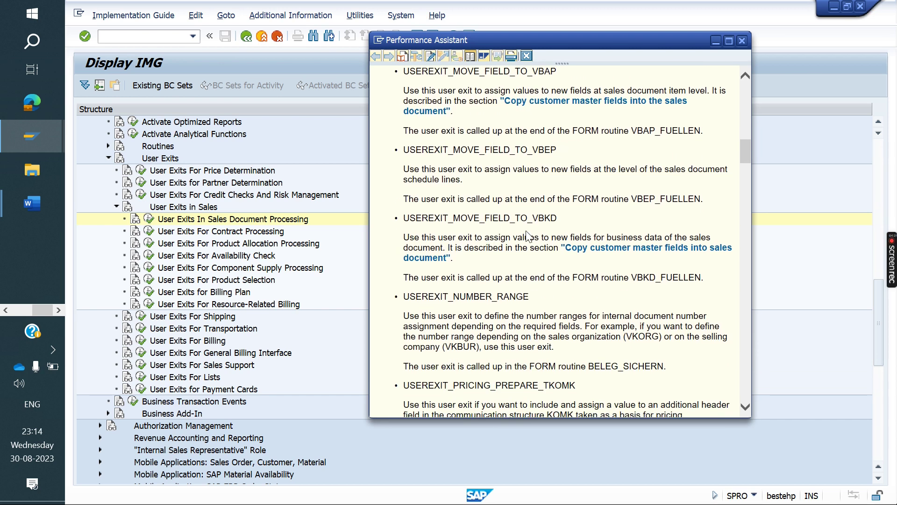
{"action": "scroll", "coordinate": [533, 313], "scroll_direction": "down", "scroll_amount": 2}
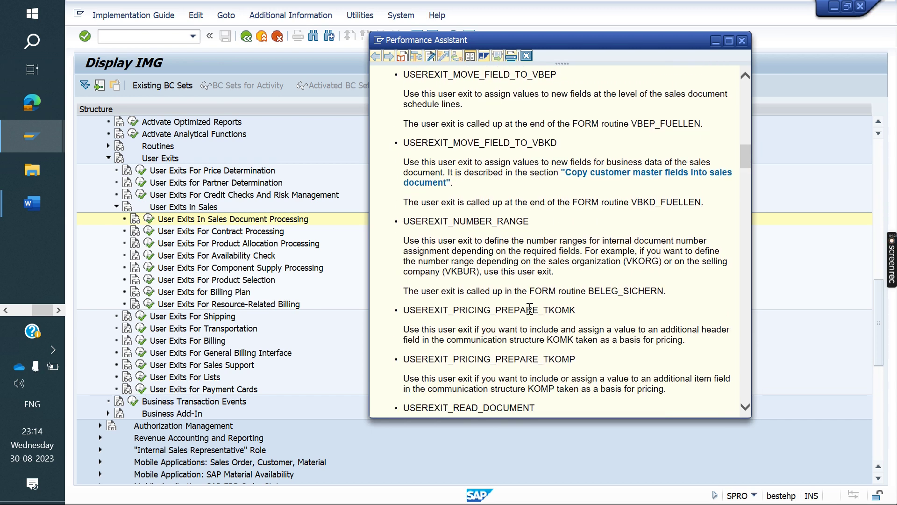
{"action": "double_click", "coordinate": [403, 219]}
{"action": "scroll", "coordinate": [505, 325], "scroll_direction": "down", "scroll_amount": 4}
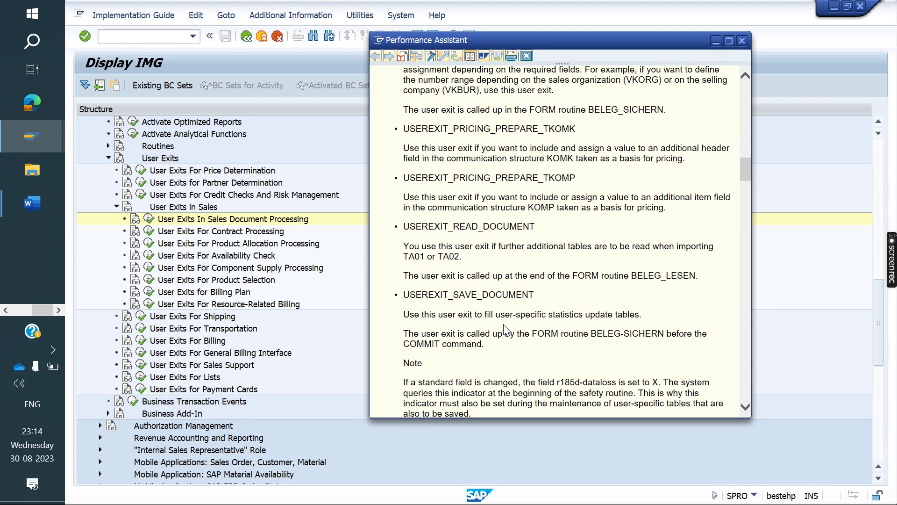
{"action": "scroll", "coordinate": [504, 327], "scroll_direction": "down", "scroll_amount": 5}
{"action": "left_click_drag", "start_coordinate": [535, 301], "coordinate": [380, 301]}
Step: Skim the user exits of the remaining sales programs, such as MV45AFZB, FV45EFZ1 and RV45PFZA, and close the documentation
{"action": "scroll", "coordinate": [484, 353], "scroll_direction": "down", "scroll_amount": 5}
{"action": "scroll", "coordinate": [484, 354], "scroll_direction": "down", "scroll_amount": 10}
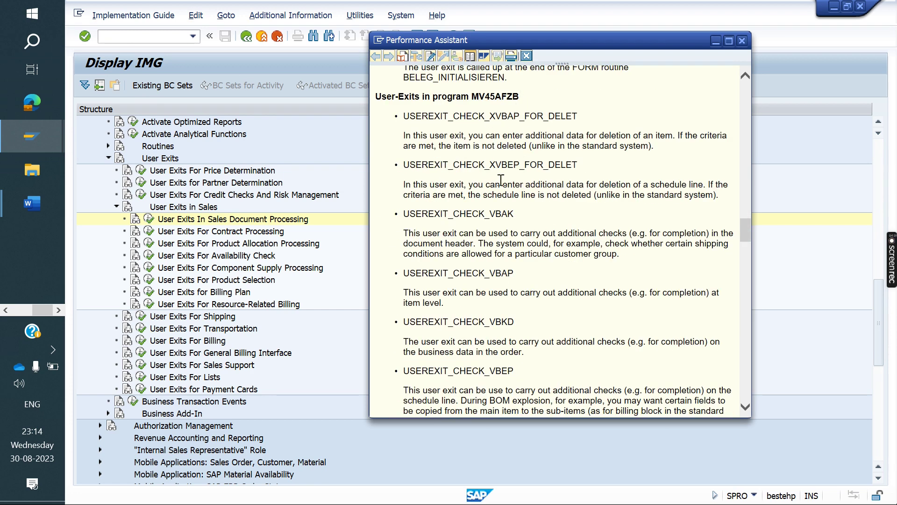
{"action": "scroll", "coordinate": [509, 327], "scroll_direction": "down", "scroll_amount": 10}
{"action": "scroll", "coordinate": [510, 327], "scroll_direction": "down", "scroll_amount": 10}
{"action": "scroll", "coordinate": [510, 270], "scroll_direction": "up", "scroll_amount": 5}
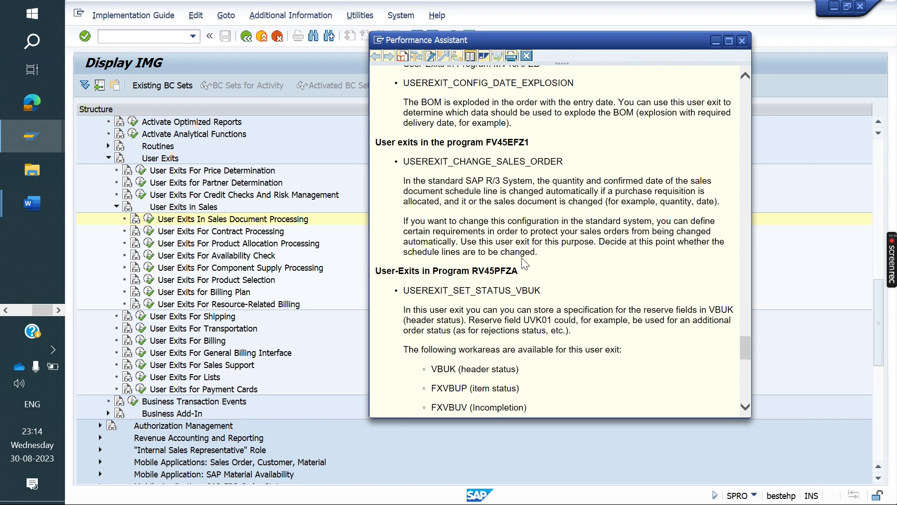
{"action": "left_click", "coordinate": [743, 40]}
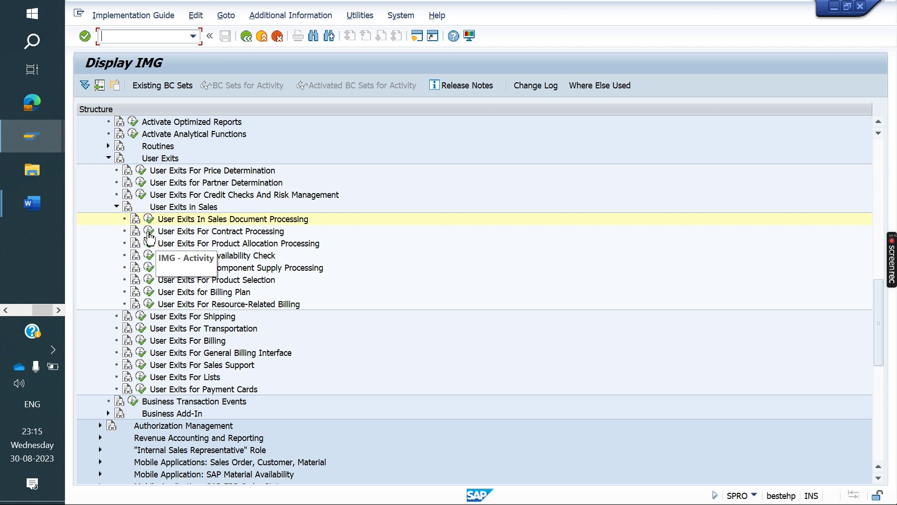
Step: Read the documentation for User Exits For Contract Processing, highlight EXIT_SAPLV45W_001 and close it
{"action": "left_click", "coordinate": [136, 231]}
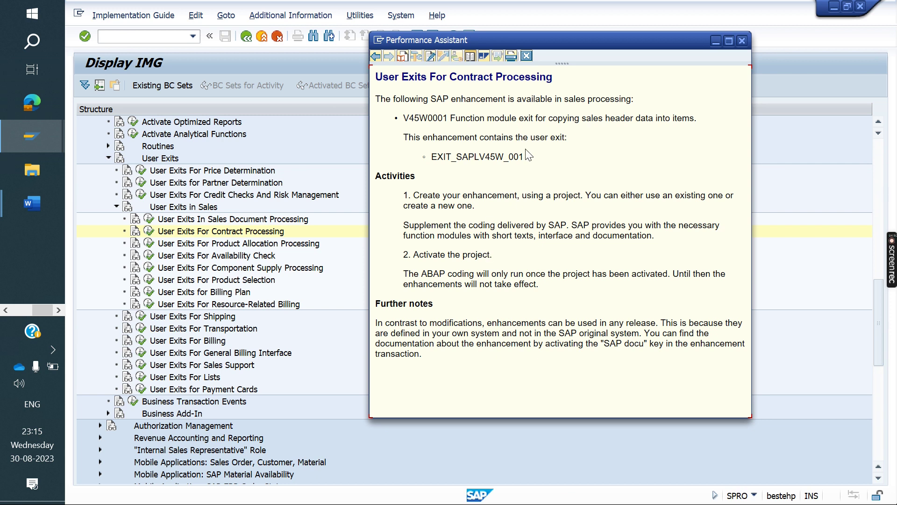
{"action": "left_click_drag", "start_coordinate": [525, 157], "coordinate": [434, 161]}
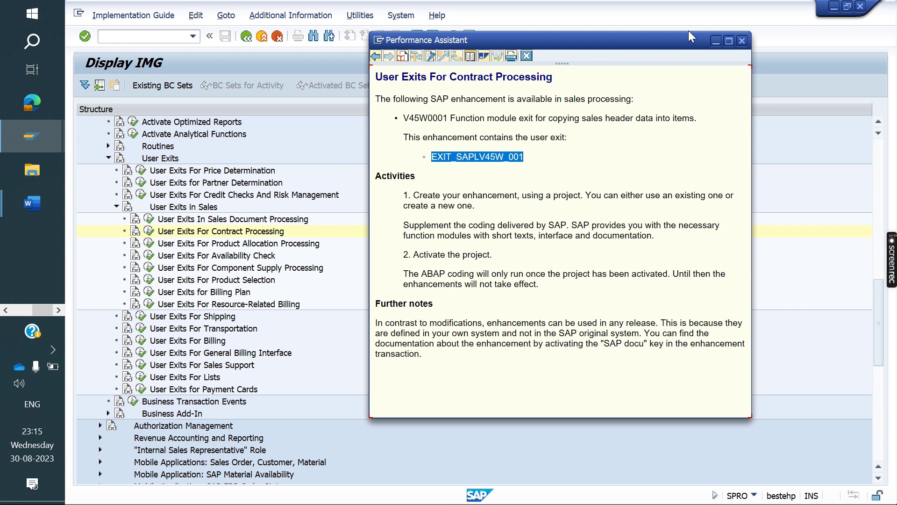
{"action": "left_click", "coordinate": [746, 41]}
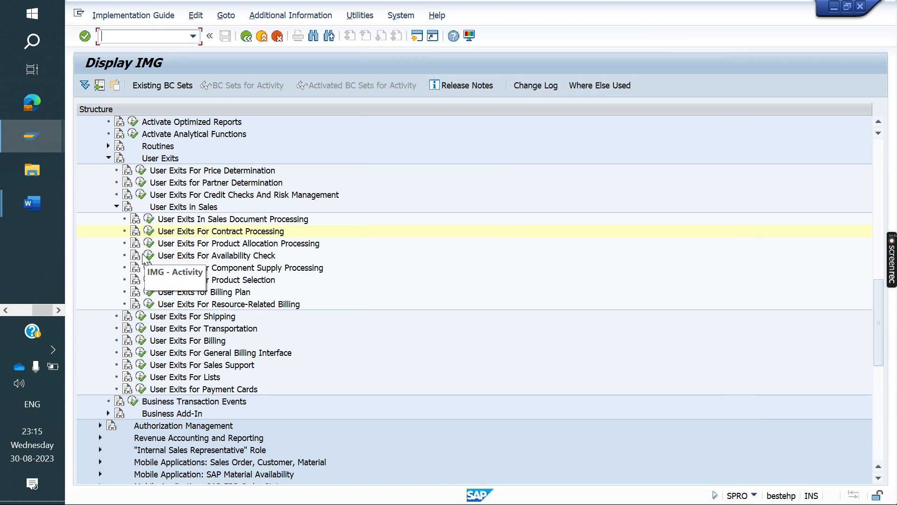
Step: Collapse User Exits in Sales, open the User Exits For Billing documentation and highlight the USEREXIT_NUMBER_RANGE_INV_DATE entry with its description
{"action": "left_click", "coordinate": [116, 206]}
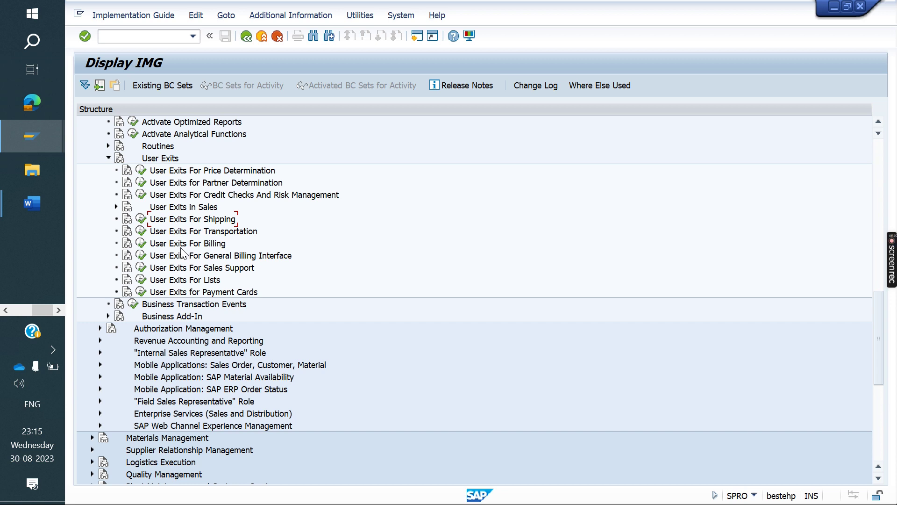
{"action": "left_click", "coordinate": [128, 245]}
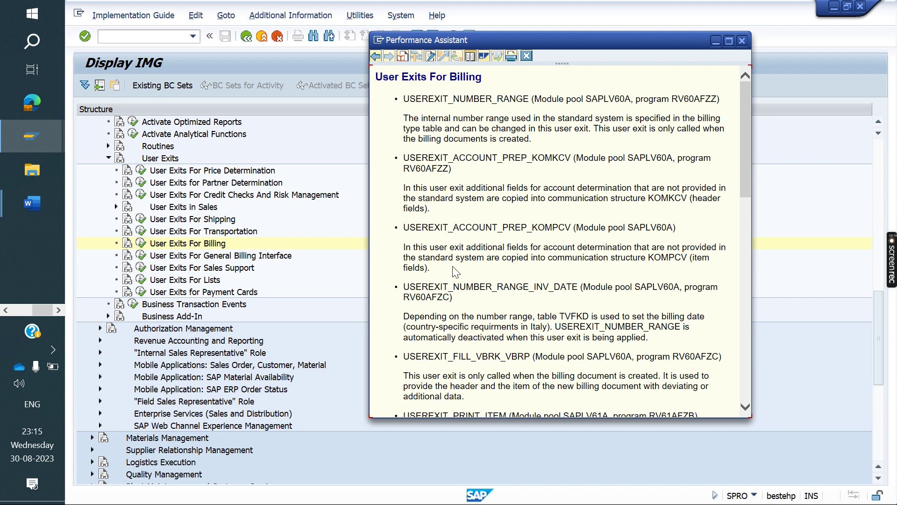
{"action": "left_click_drag", "start_coordinate": [454, 298], "coordinate": [409, 286]}
{"action": "left_click_drag", "start_coordinate": [452, 308], "coordinate": [404, 298]}
{"action": "left_click_drag", "start_coordinate": [581, 287], "coordinate": [386, 286]}
{"action": "left_click", "coordinate": [415, 289]}
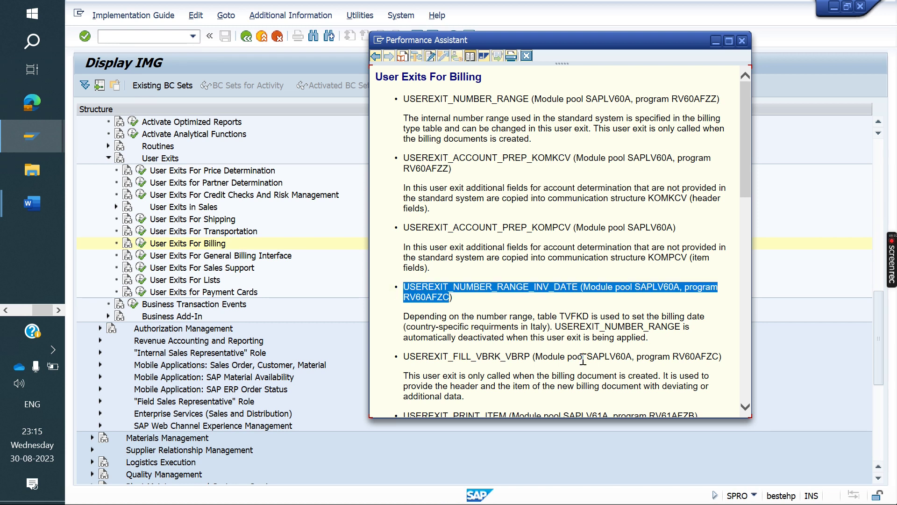
{"action": "left_click_drag", "start_coordinate": [650, 337], "coordinate": [404, 290]}
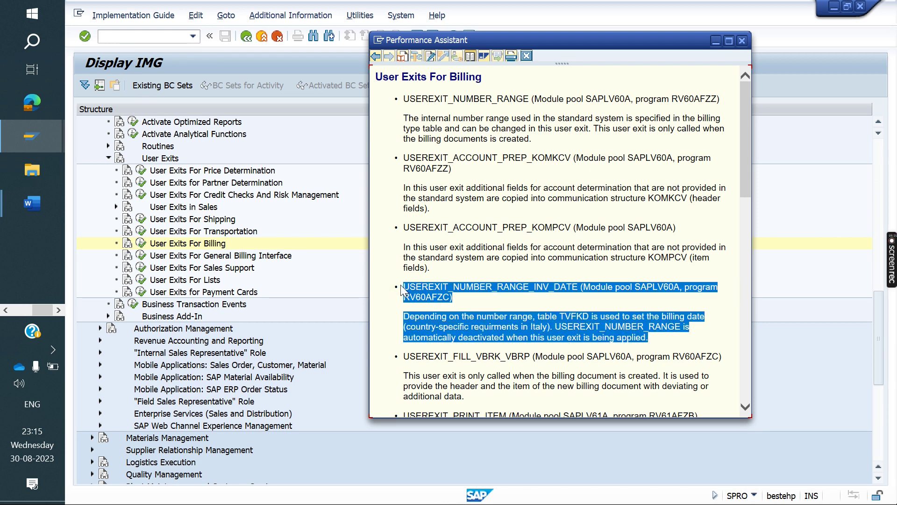
Step: Read the rest of the billing user exits, close the documentation and collapse System Modifications under Sales and Distribution
{"action": "scroll", "coordinate": [531, 310], "scroll_direction": "down", "scroll_amount": 15}
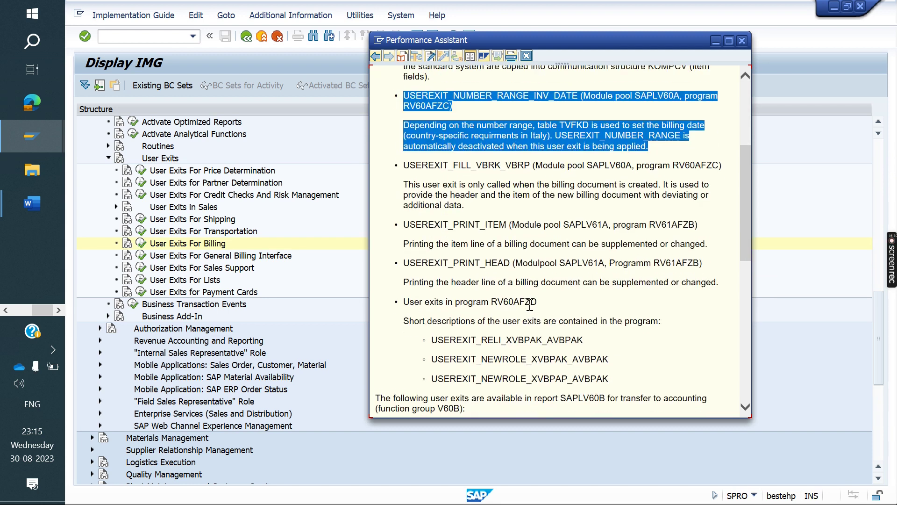
{"action": "scroll", "coordinate": [531, 309], "scroll_direction": "down", "scroll_amount": 3}
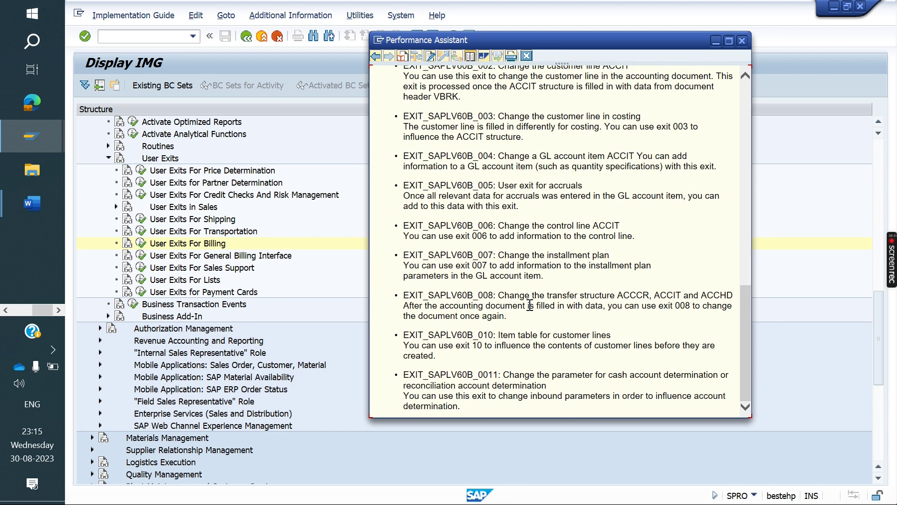
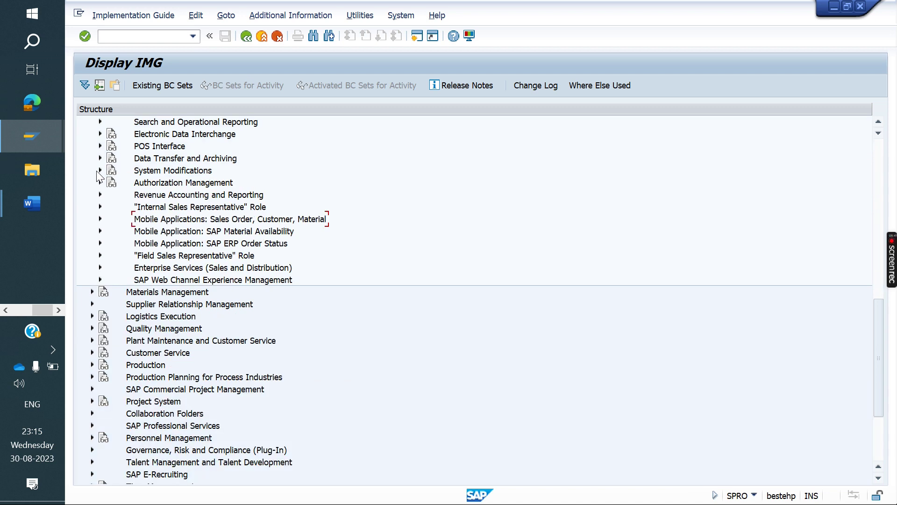
{"action": "scroll", "coordinate": [136, 259], "scroll_direction": "up", "scroll_amount": 2}
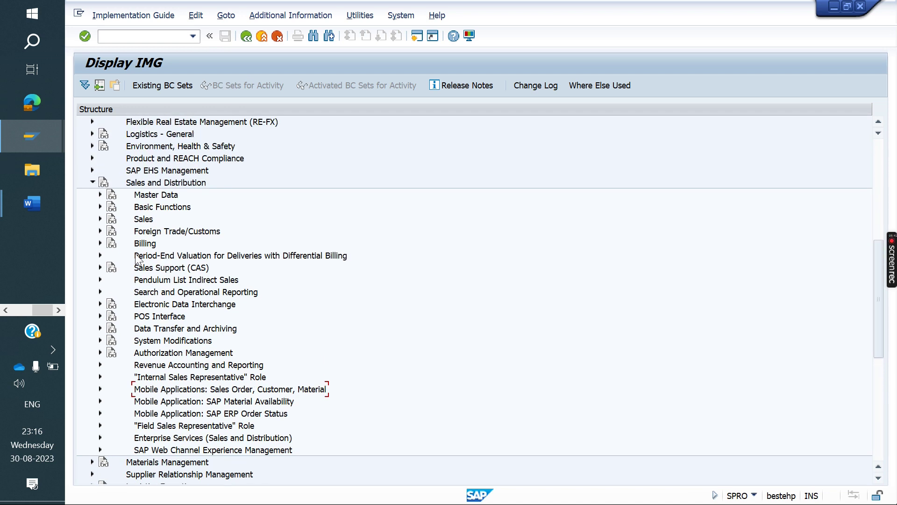
Step: Collapse Sales and Distribution, expand Logistics Execution > Shipping > System Modifications and open the Previous User Exits in Shipping documentation
{"action": "left_click", "coordinate": [93, 182]}
{"action": "left_click", "coordinate": [92, 219]}
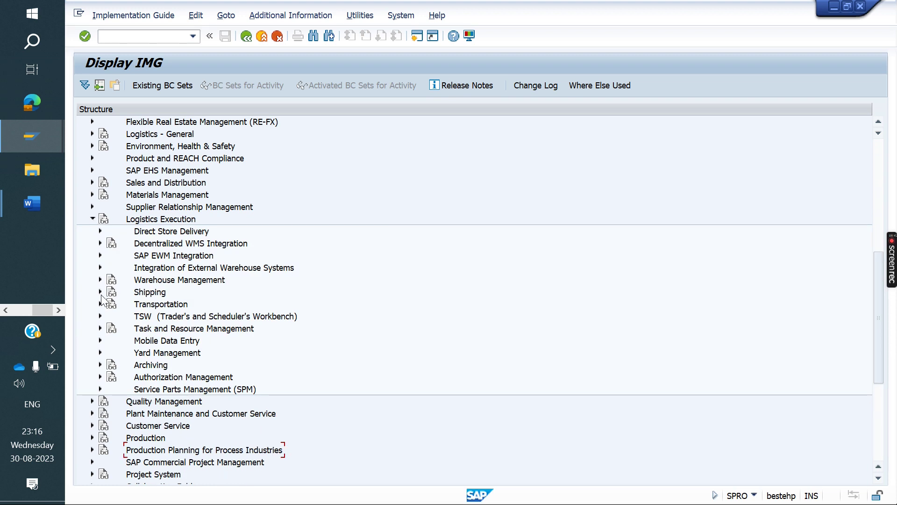
{"action": "left_click", "coordinate": [100, 292]}
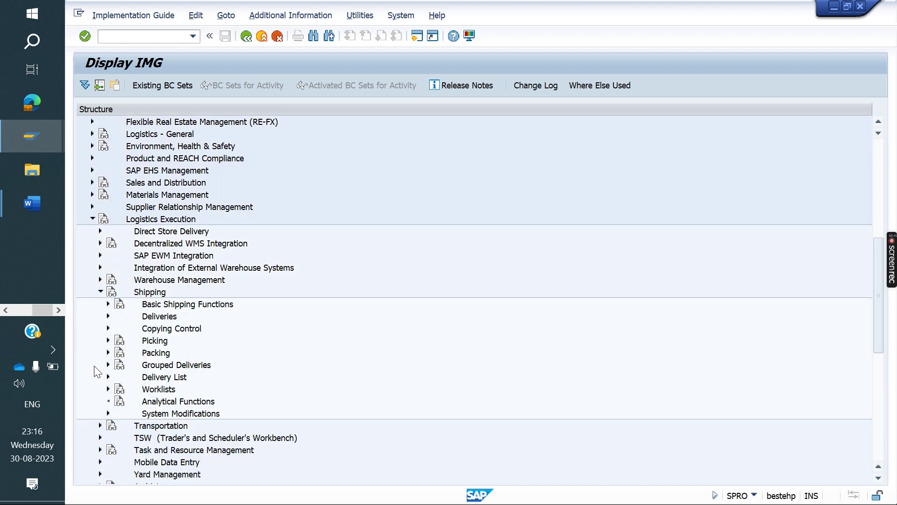
{"action": "left_click", "coordinate": [107, 413]}
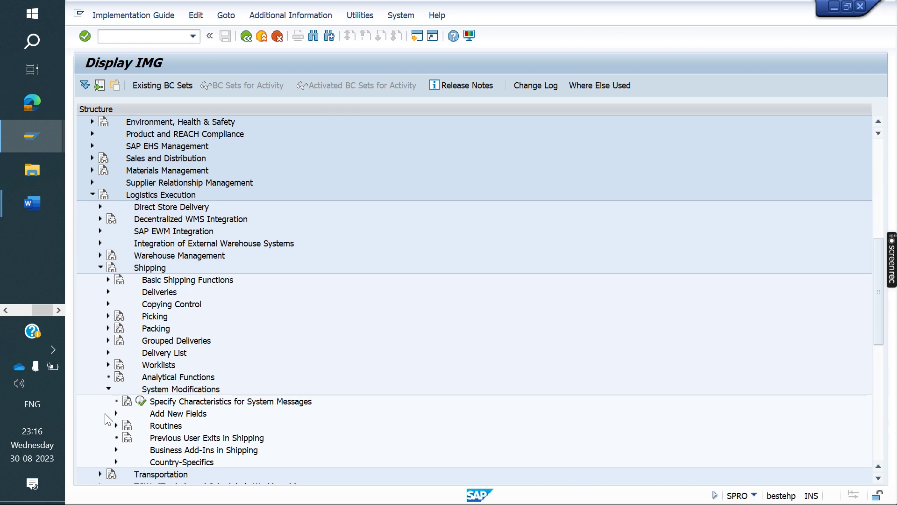
{"action": "scroll", "coordinate": [166, 449], "scroll_direction": "down", "scroll_amount": 3}
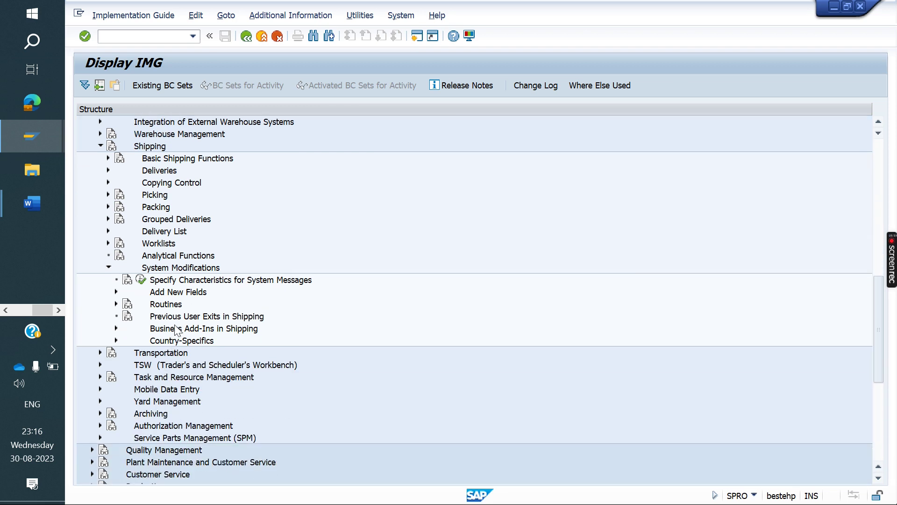
{"action": "left_click", "coordinate": [127, 317]}
Step: Skim the shipping user exits, highlight the listed exits through MV50AFZZ with their descriptions and close the documentation
{"action": "scroll", "coordinate": [483, 263], "scroll_direction": "down", "scroll_amount": 8}
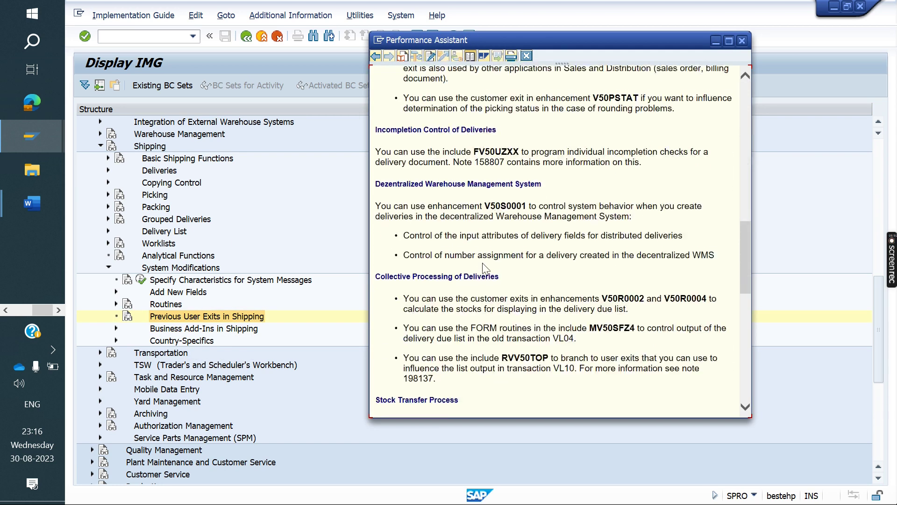
{"action": "scroll", "coordinate": [483, 243], "scroll_direction": "up", "scroll_amount": 9}
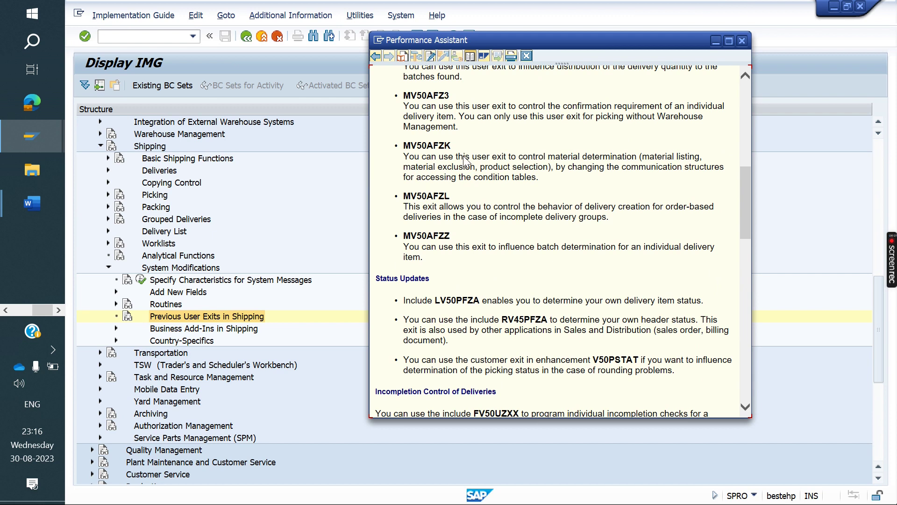
{"action": "scroll", "coordinate": [464, 156], "scroll_direction": "up", "scroll_amount": 3}
{"action": "left_click_drag", "start_coordinate": [404, 95], "coordinate": [426, 127]}
{"action": "left_click_drag", "start_coordinate": [434, 186], "coordinate": [423, 348]}
{"action": "scroll", "coordinate": [478, 343], "scroll_direction": "down", "scroll_amount": 7}
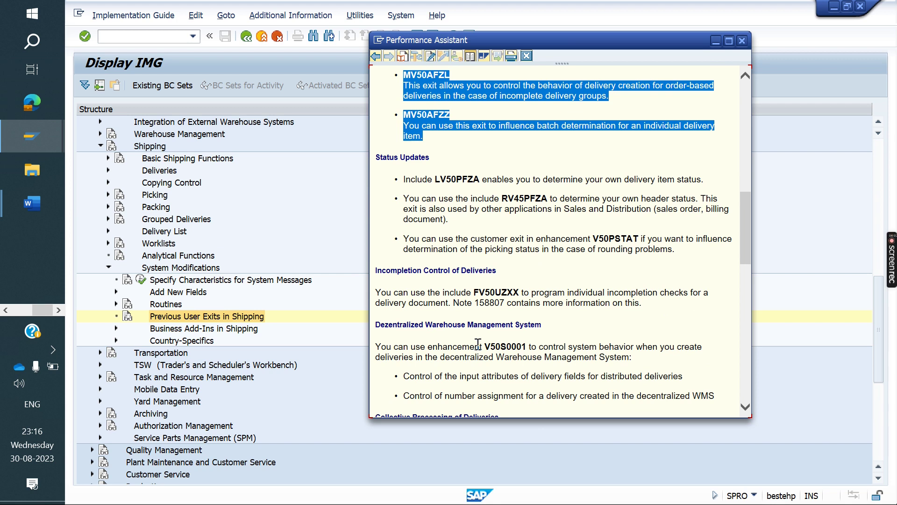
{"action": "left_click", "coordinate": [743, 44]}
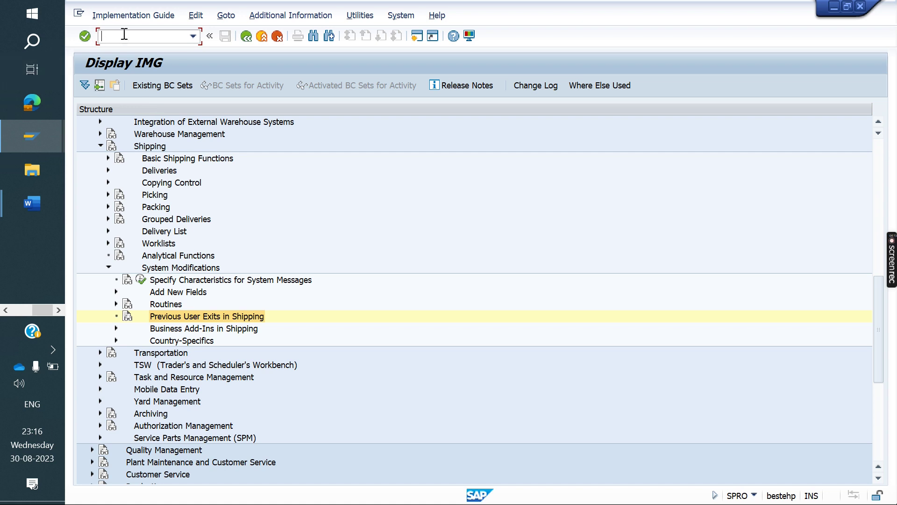
Step: Start transaction VF02 in place of the customizing guide
{"action": "type", "text": "/nvf01"}
{"action": "key", "text": "BackSpace"}
{"action": "type", "text": "2"}
{"action": "key", "text": "Return"}
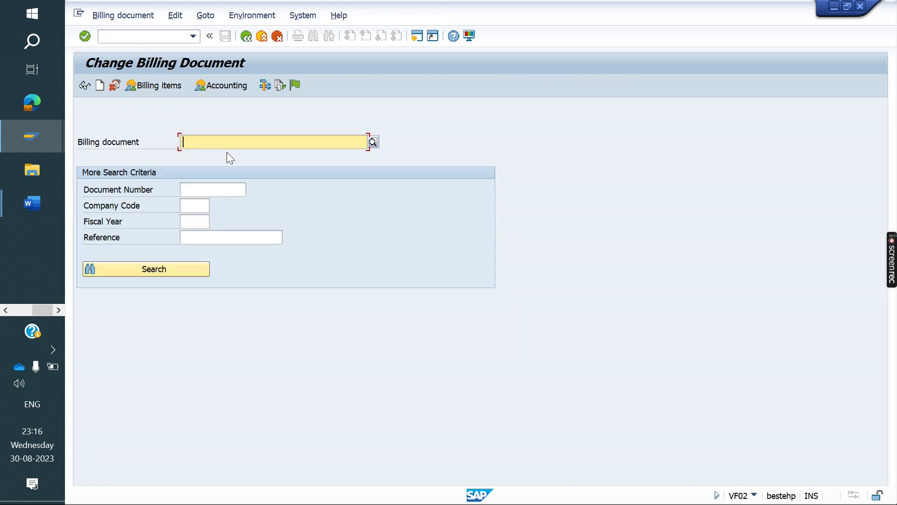
Step: Pick the Honda bike invoice from the previously entered billing documents and open it for change
{"action": "left_click", "coordinate": [226, 153]}
{"action": "key", "text": "Down"}
{"action": "key", "text": "Down"}
{"action": "key", "text": "Up"}
{"action": "key", "text": "Up"}
{"action": "key", "text": "Up"}
{"action": "key", "text": "Return"}
{"action": "key", "text": "Return"}
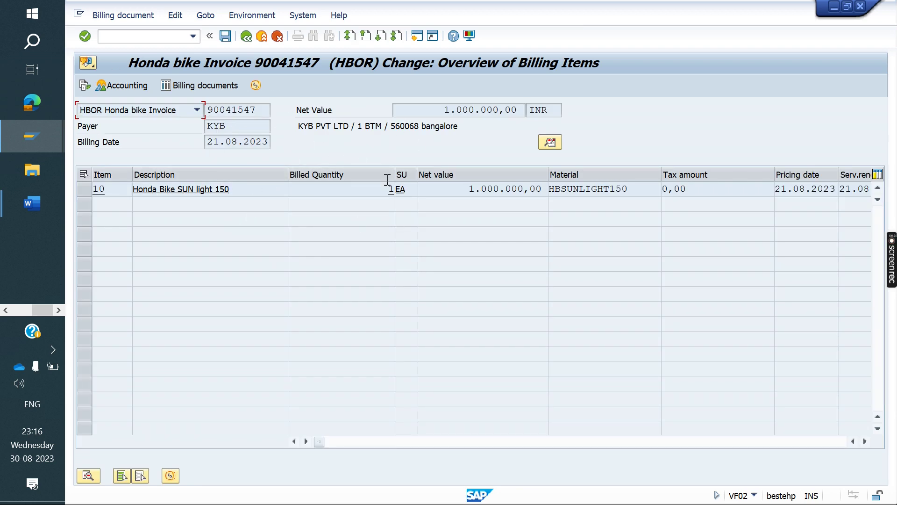
Step: Show the system status of the invoice screen and open its screen program SAPMV60A
{"action": "left_click", "coordinate": [300, 18]}
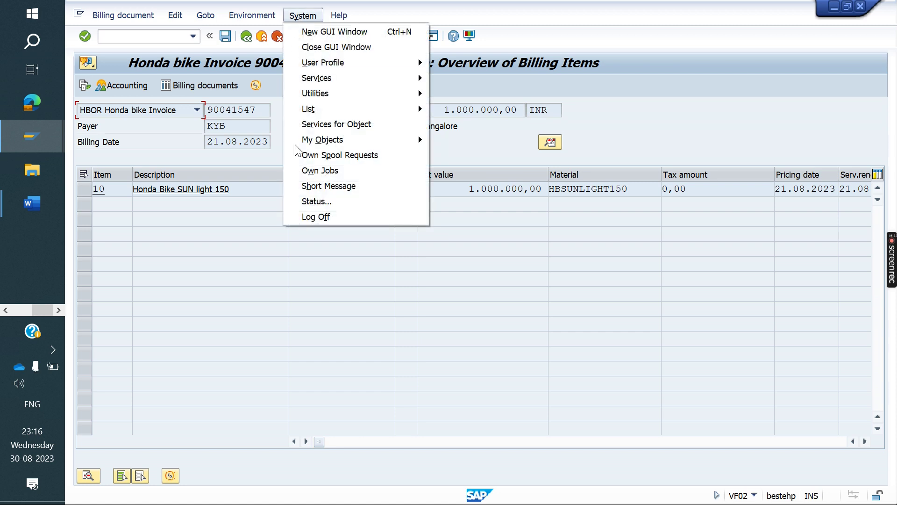
{"action": "left_click", "coordinate": [331, 208]}
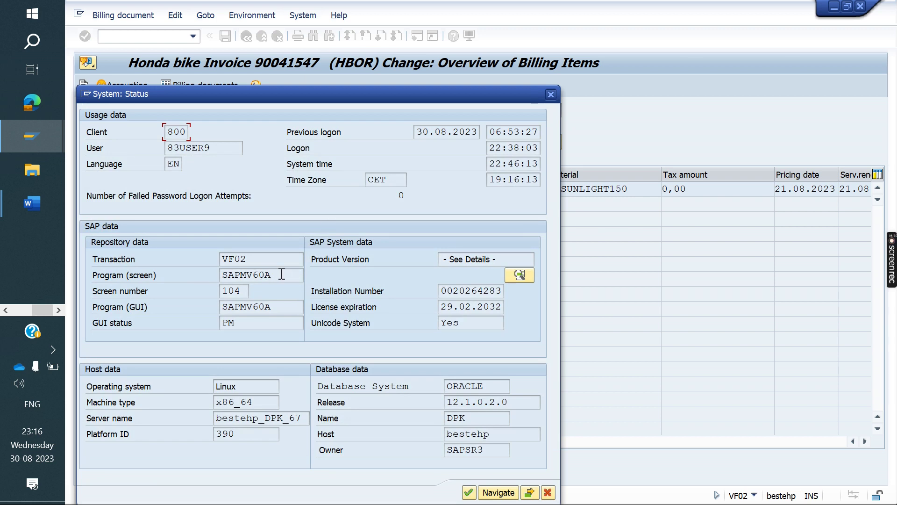
{"action": "double_click", "coordinate": [257, 274]}
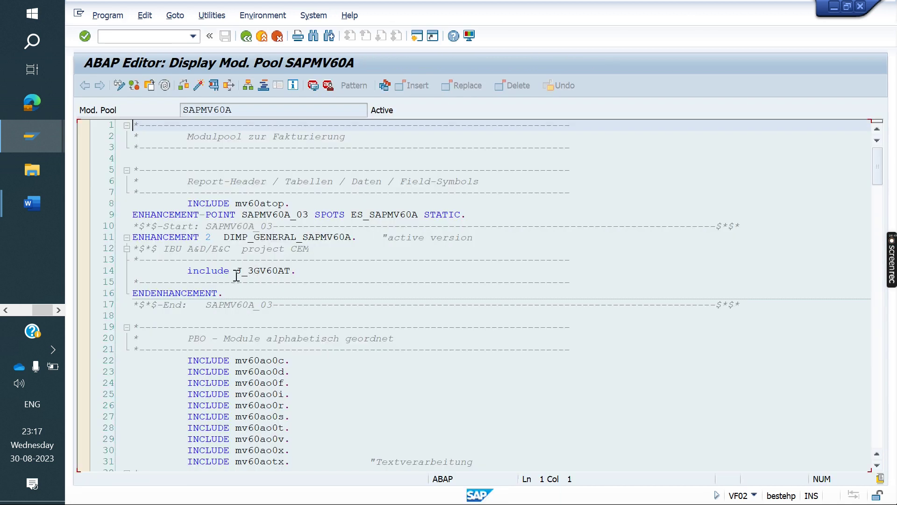
Step: Skim the INCLUDE statements of SAPMV60A, then return to the invoice and close the system status
{"action": "scroll", "coordinate": [281, 320], "scroll_direction": "down", "scroll_amount": 5}
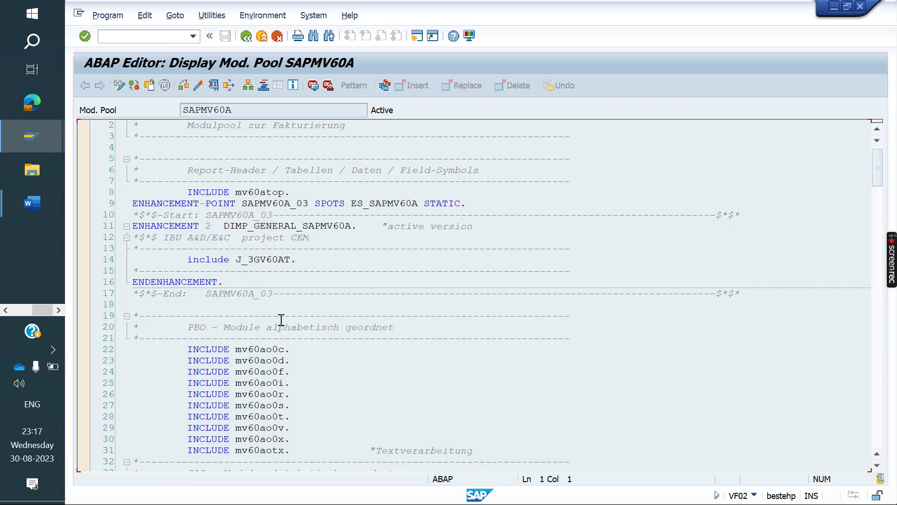
{"action": "scroll", "coordinate": [266, 372], "scroll_direction": "down", "scroll_amount": 20}
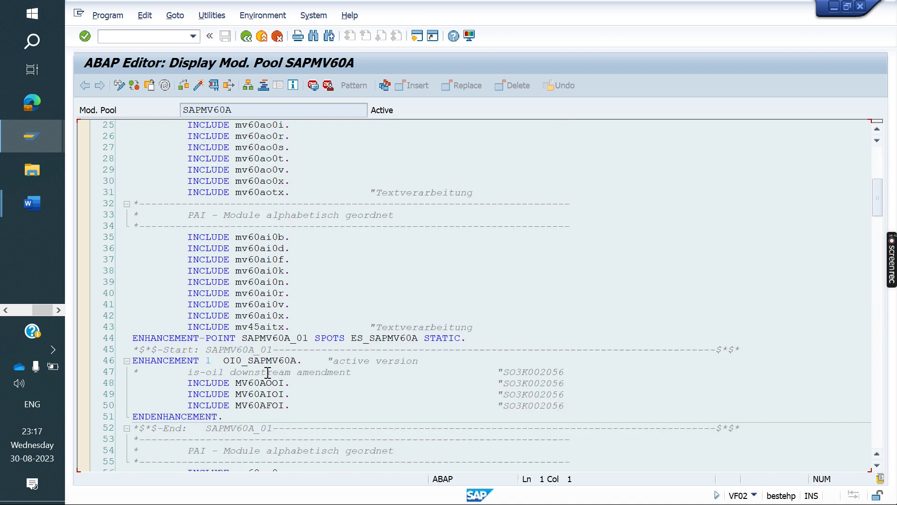
{"action": "scroll", "coordinate": [267, 372], "scroll_direction": "down", "scroll_amount": 20}
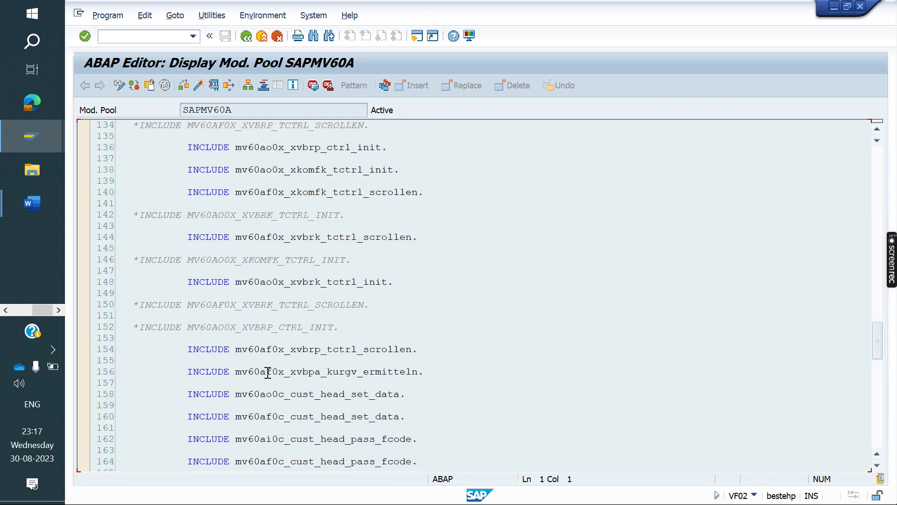
{"action": "scroll", "coordinate": [268, 373], "scroll_direction": "up", "scroll_amount": 20}
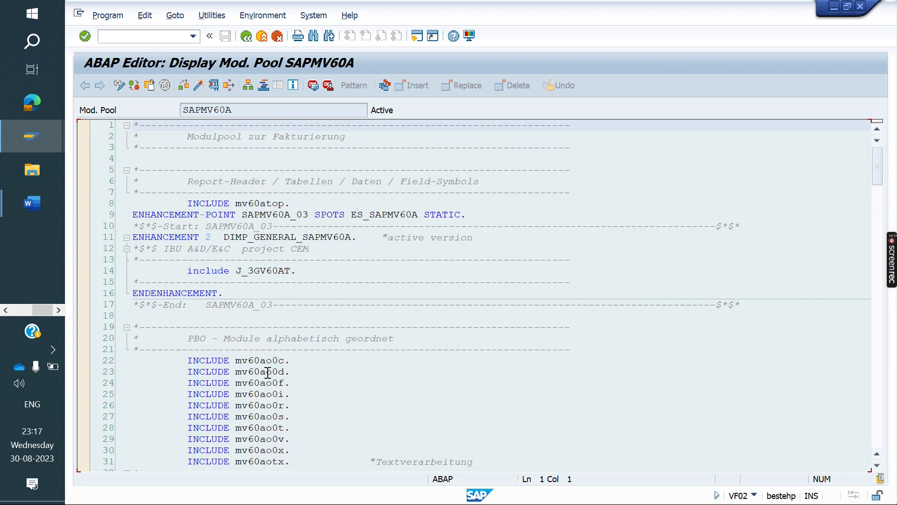
{"action": "left_click", "coordinate": [245, 39]}
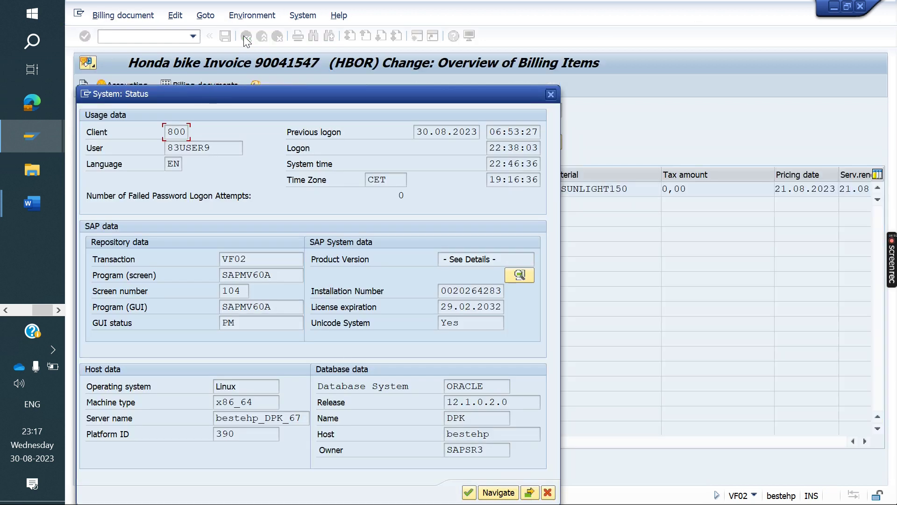
{"action": "left_click", "coordinate": [551, 94]}
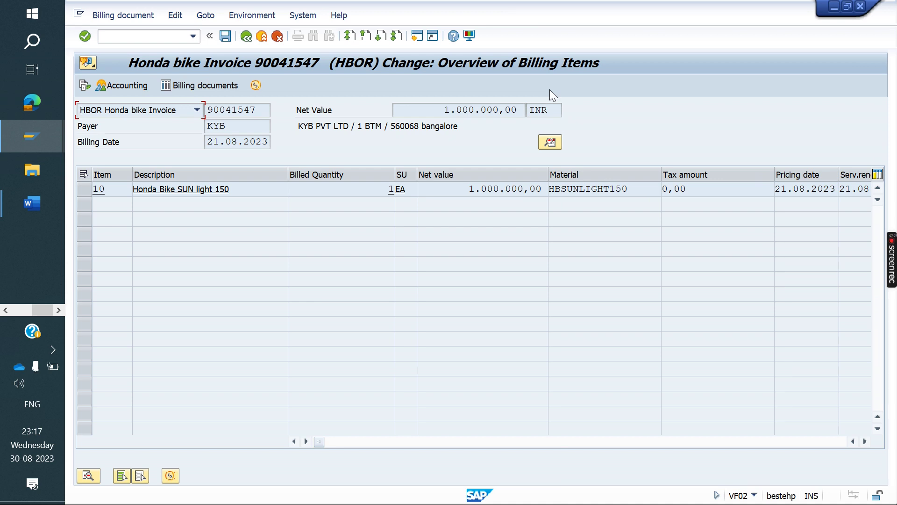
Step: Open the invoice's header data and highlight the values of the Reference and Assignment fields
{"action": "left_click", "coordinate": [551, 142]}
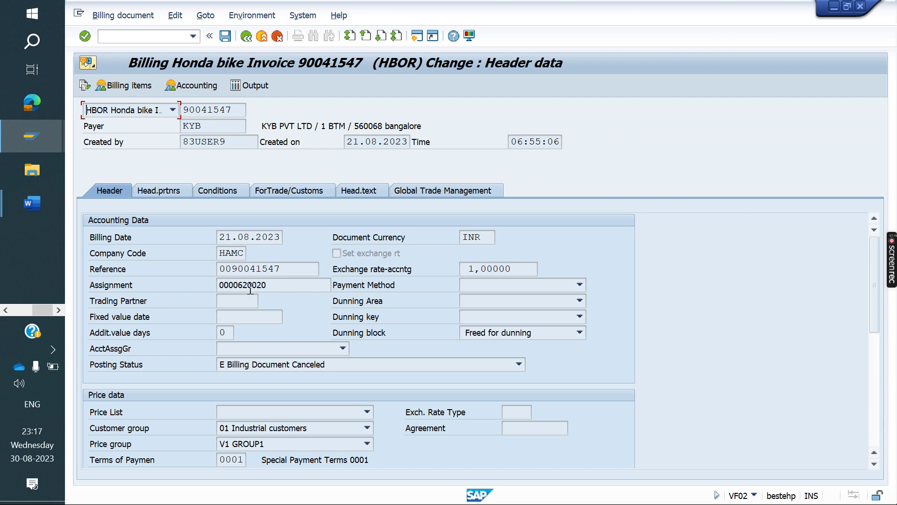
{"action": "left_click_drag", "start_coordinate": [282, 268], "coordinate": [206, 269]}
{"action": "left_click_drag", "start_coordinate": [267, 285], "coordinate": [189, 289]}
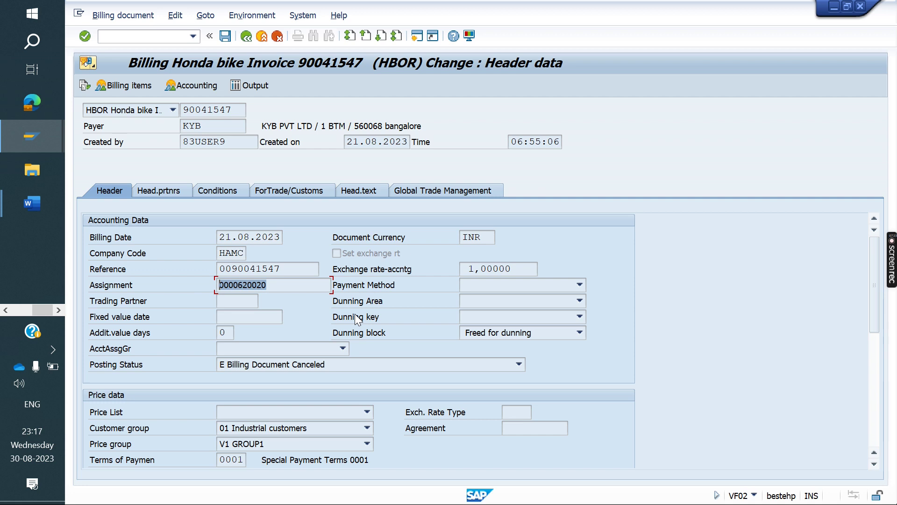
{"action": "left_click_drag", "start_coordinate": [286, 268], "coordinate": [217, 269]}
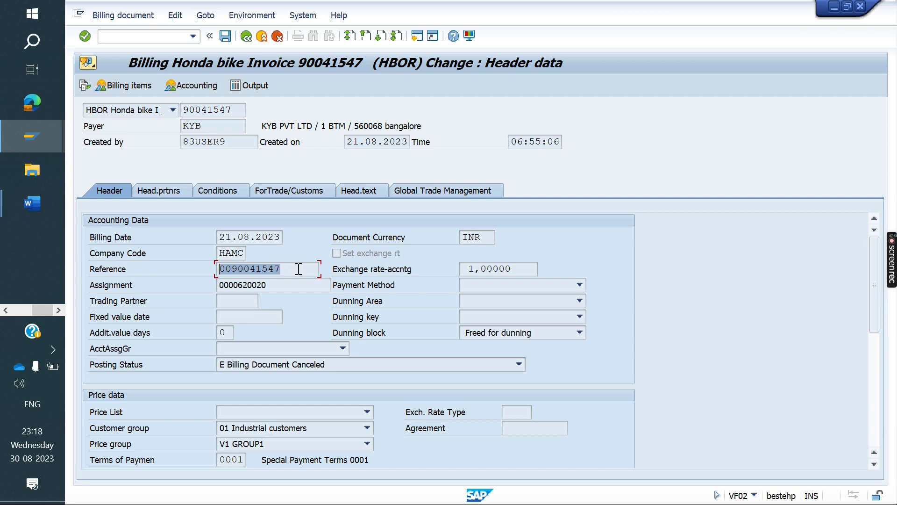
Step: Highlight the Reference value again, try to display the accounting document and return to the billing items overview
{"action": "left_click", "coordinate": [284, 269]}
{"action": "left_click_drag", "start_coordinate": [285, 269], "coordinate": [221, 268]}
{"action": "left_click_drag", "start_coordinate": [284, 269], "coordinate": [219, 270]}
{"action": "left_click", "coordinate": [192, 84]}
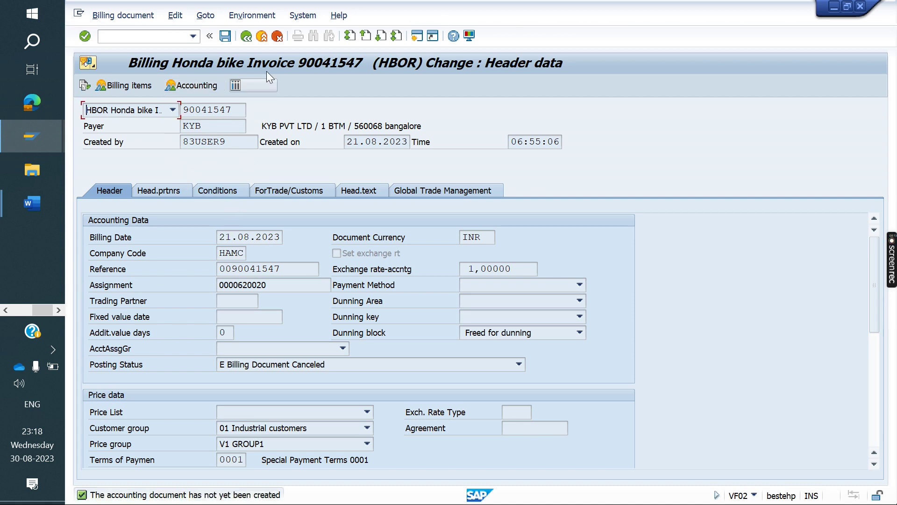
{"action": "left_click", "coordinate": [246, 37]}
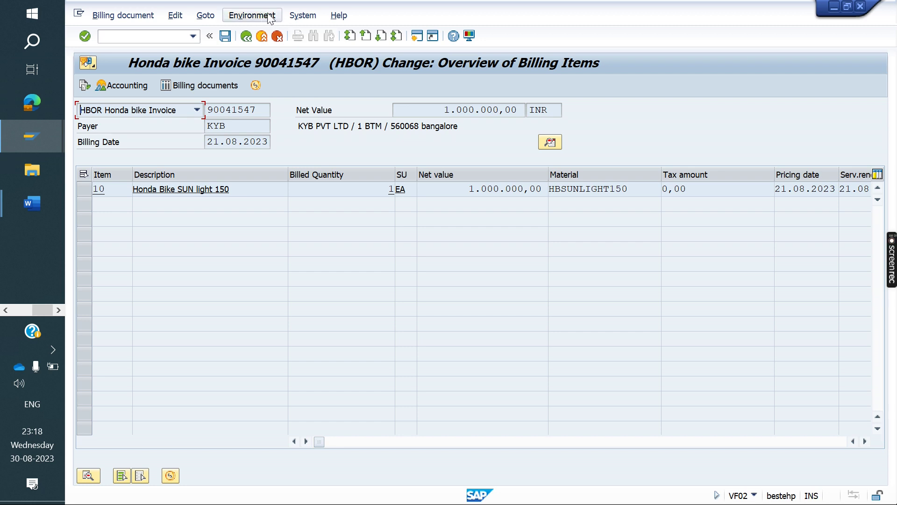
Step: Show the system status again, highlight transaction VF02 and open the screen program SAPMV60A
{"action": "left_click", "coordinate": [303, 15]}
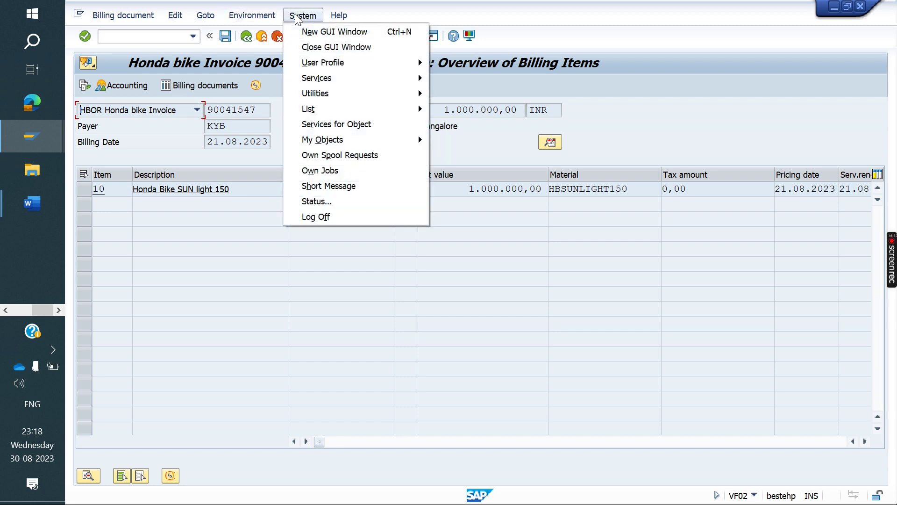
{"action": "left_click", "coordinate": [326, 201]}
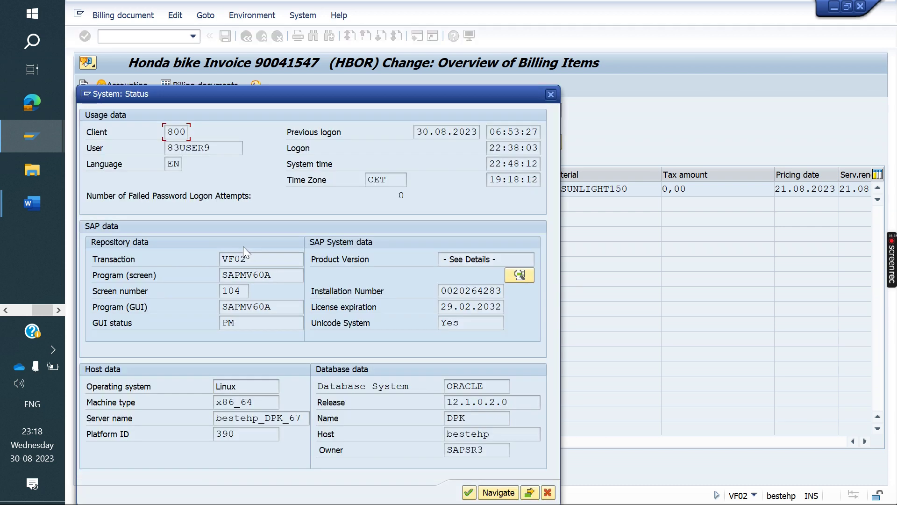
{"action": "left_click_drag", "start_coordinate": [247, 259], "coordinate": [183, 261]}
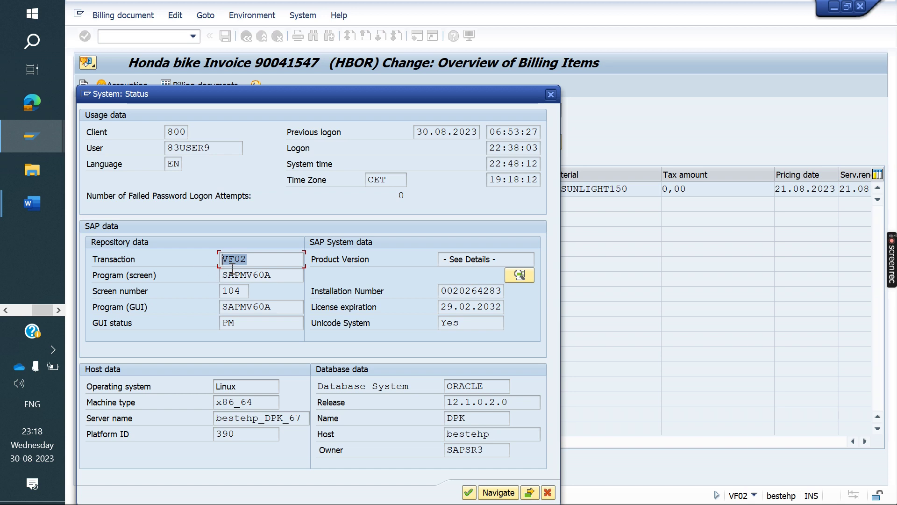
{"action": "double_click", "coordinate": [264, 275]}
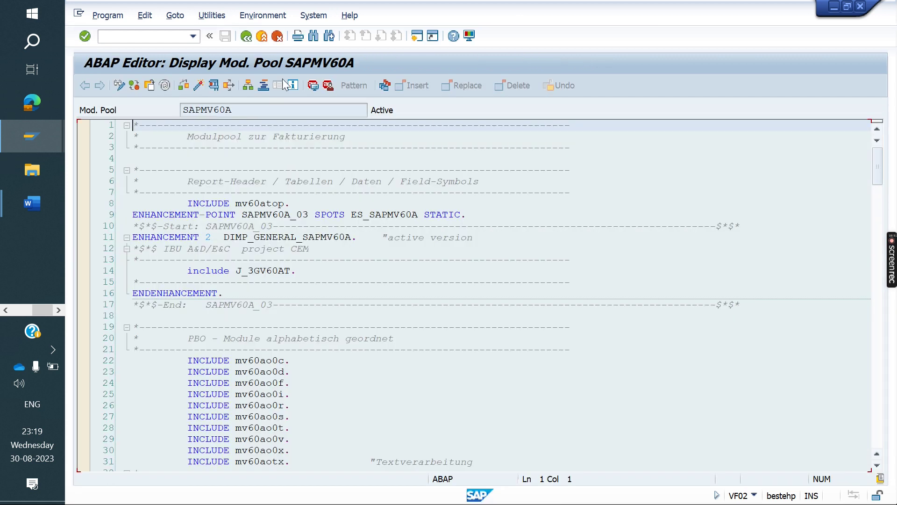
Step: Display the object directory entry of SAPMV60A, highlight its package VF and close the entry
{"action": "left_click", "coordinate": [212, 15]}
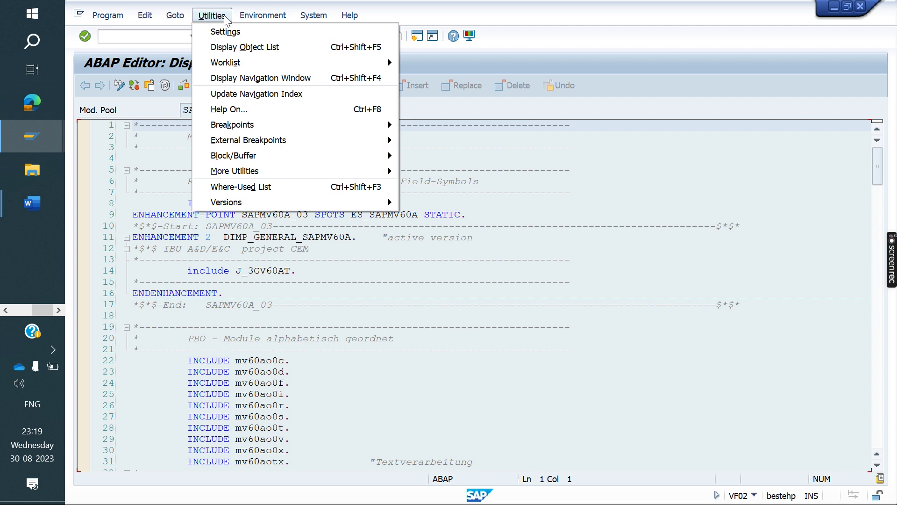
{"action": "mouse_move", "coordinate": [255, 15]}
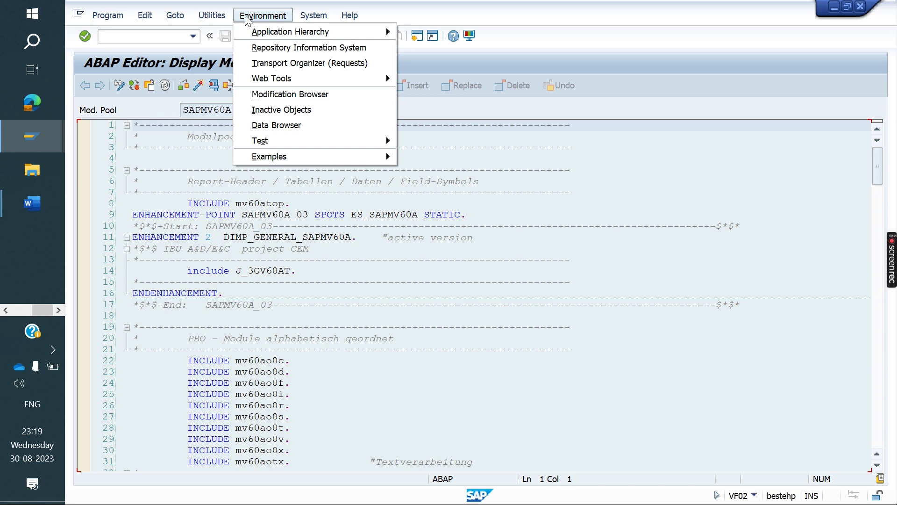
{"action": "mouse_move", "coordinate": [173, 17]}
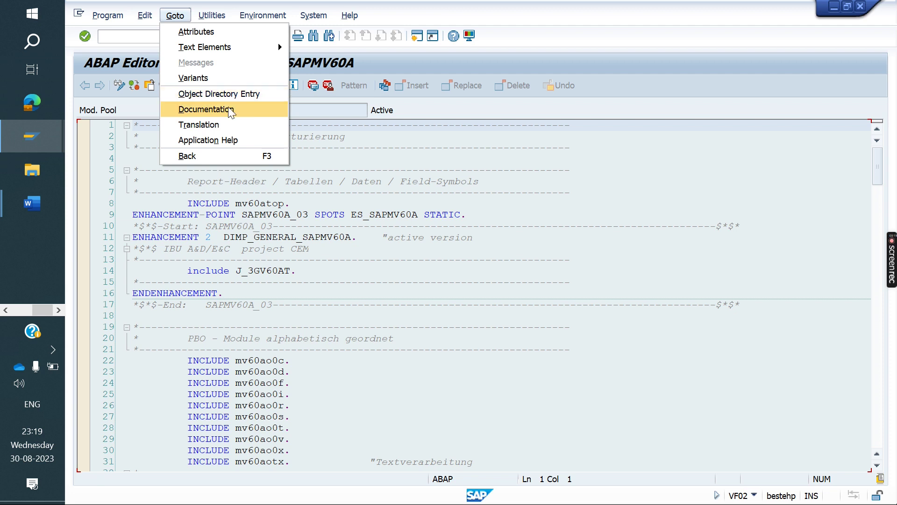
{"action": "left_click", "coordinate": [237, 94]}
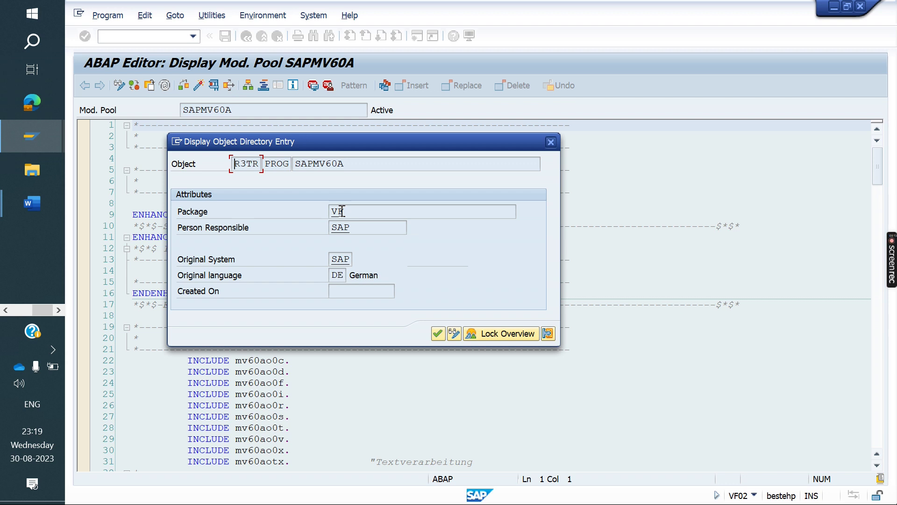
{"action": "double_click", "coordinate": [360, 211]}
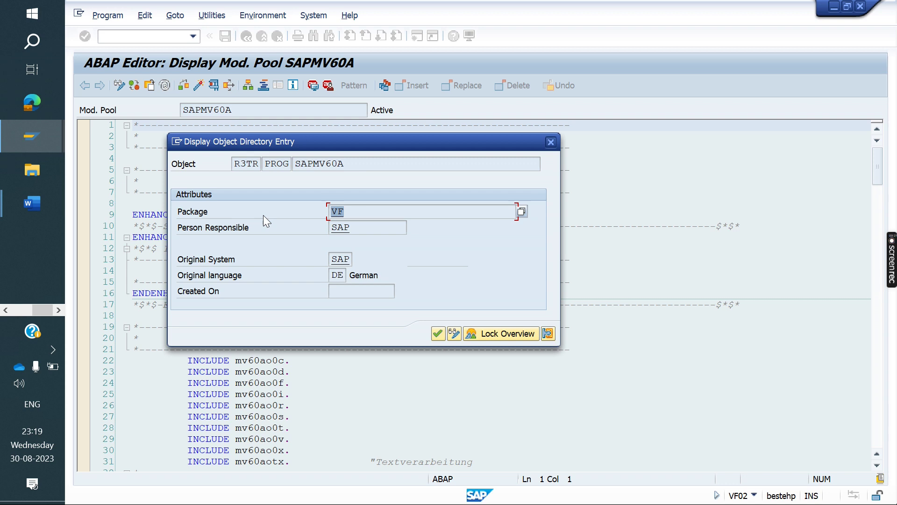
{"action": "key", "text": "Home"}
{"action": "key", "text": "shift+End"}
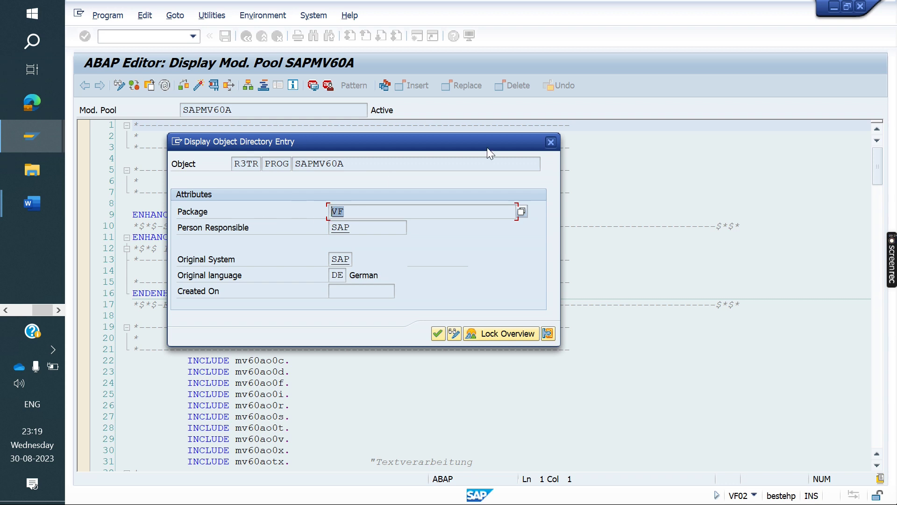
{"action": "left_click", "coordinate": [551, 143]}
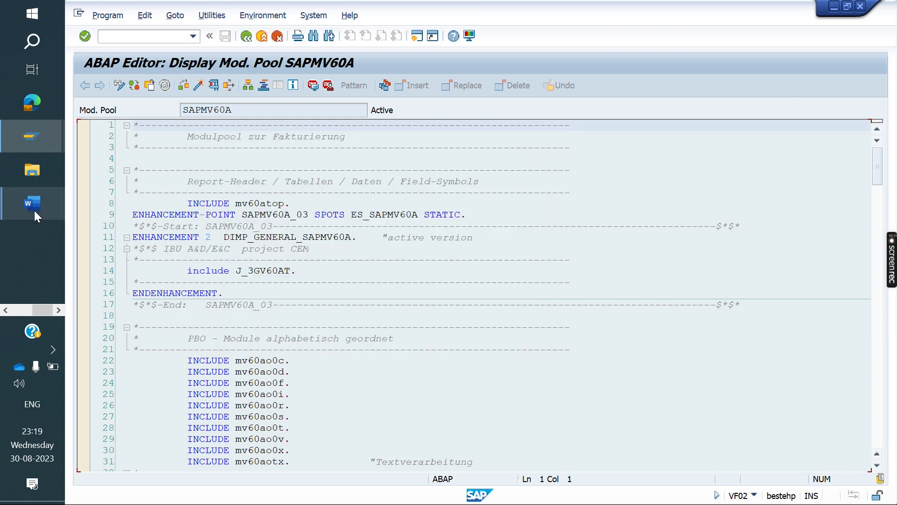
Step: Switch to the Word document "User exits and programs.docx" and highlight the customer exit T-code SMOD line
{"action": "mouse_move", "coordinate": [24, 208]}
{"action": "left_click", "coordinate": [183, 164]}
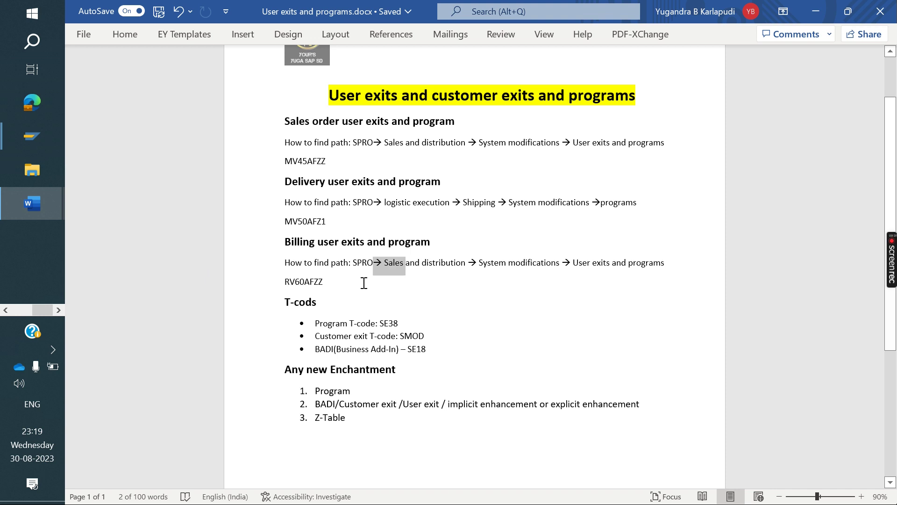
{"action": "scroll", "coordinate": [436, 326], "scroll_direction": "down", "scroll_amount": 1}
{"action": "left_click_drag", "start_coordinate": [431, 327], "coordinate": [344, 325]}
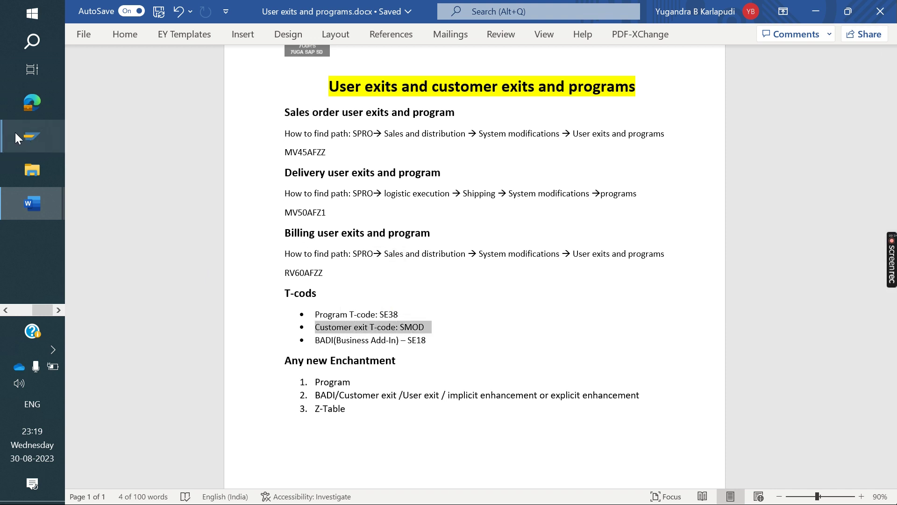
Step: Switch back to the SAP session showing SAPMV60A and open transaction SMOD in a new session
{"action": "mouse_move", "coordinate": [15, 132]}
{"action": "left_click", "coordinate": [144, 186]}
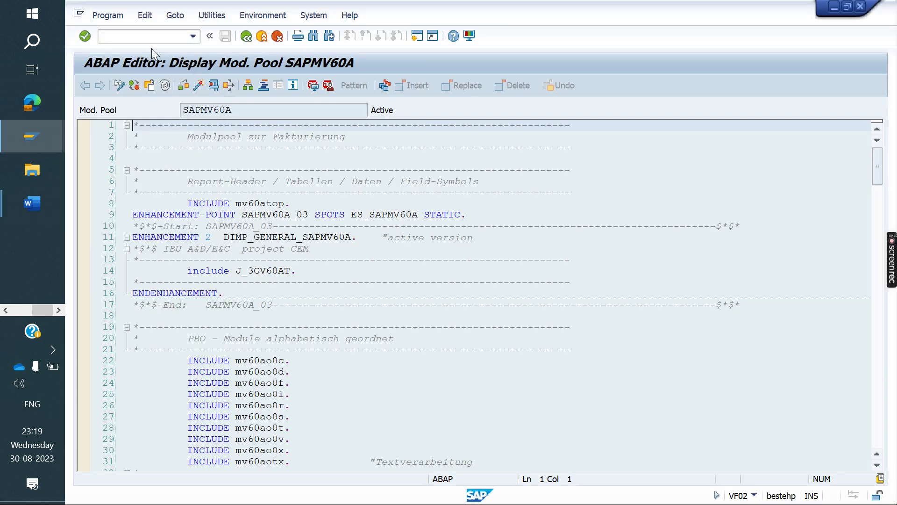
{"action": "type", "text": "/osmod"}
{"action": "key", "text": "Return"}
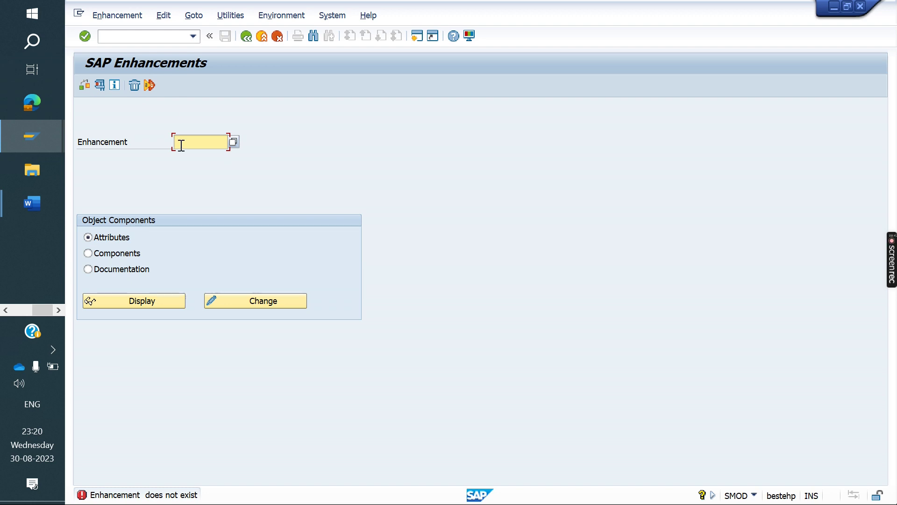
{"action": "left_click", "coordinate": [221, 17]}
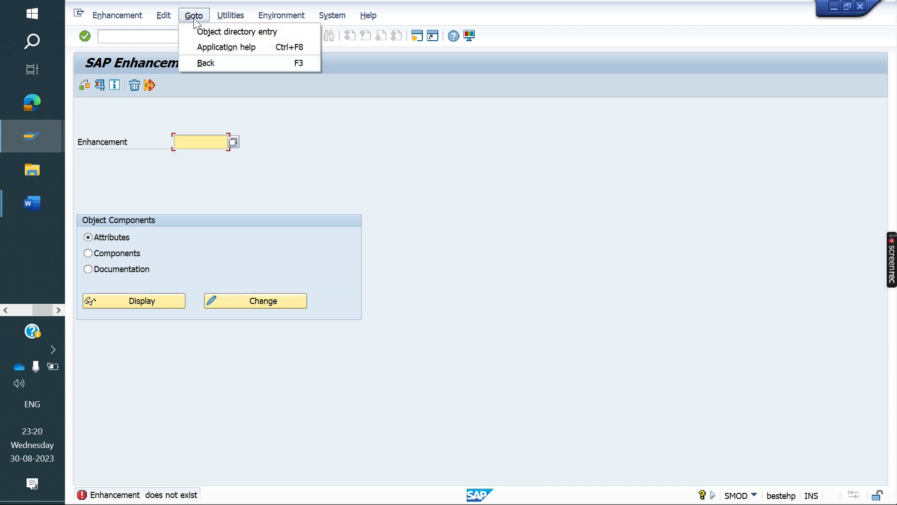
{"action": "left_click", "coordinate": [236, 33]}
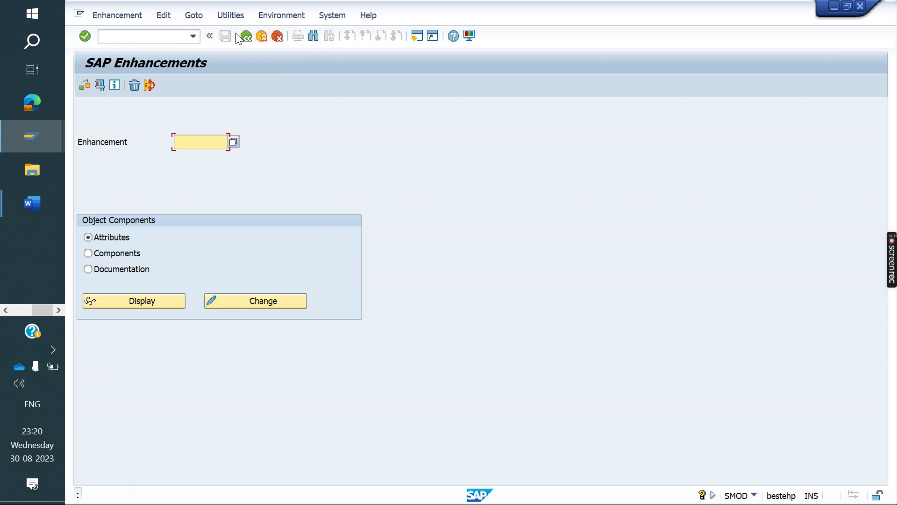
{"action": "left_click", "coordinate": [162, 16]}
{"action": "mouse_move", "coordinate": [194, 16]}
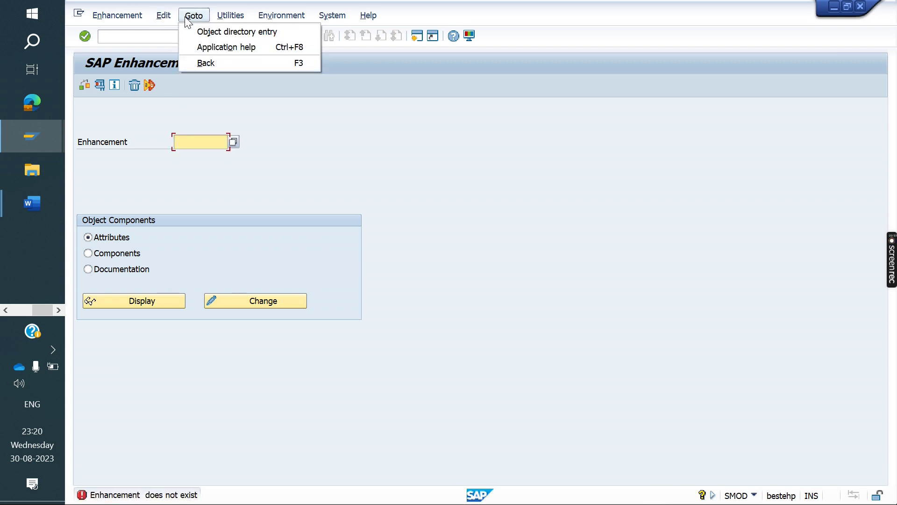
{"action": "left_click", "coordinate": [224, 45]}
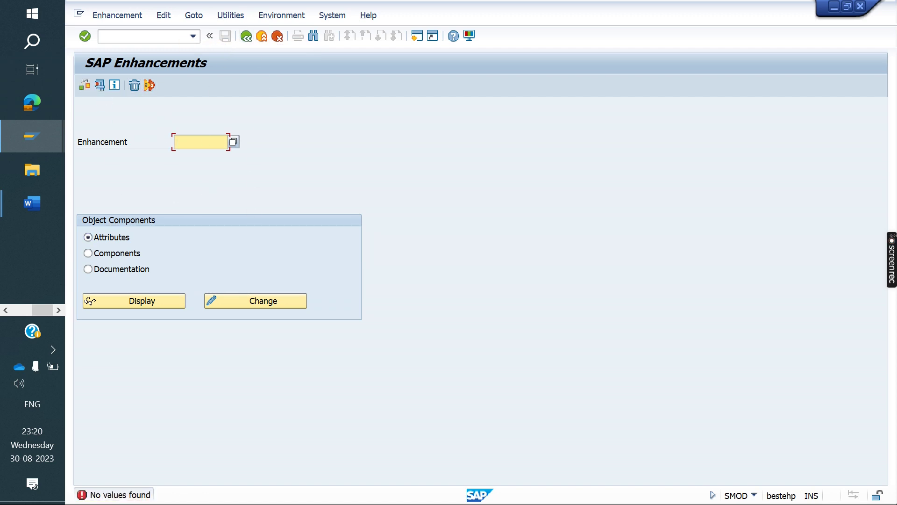
Step: Find all exits that belong to package VF
{"action": "left_click", "coordinate": [232, 16]}
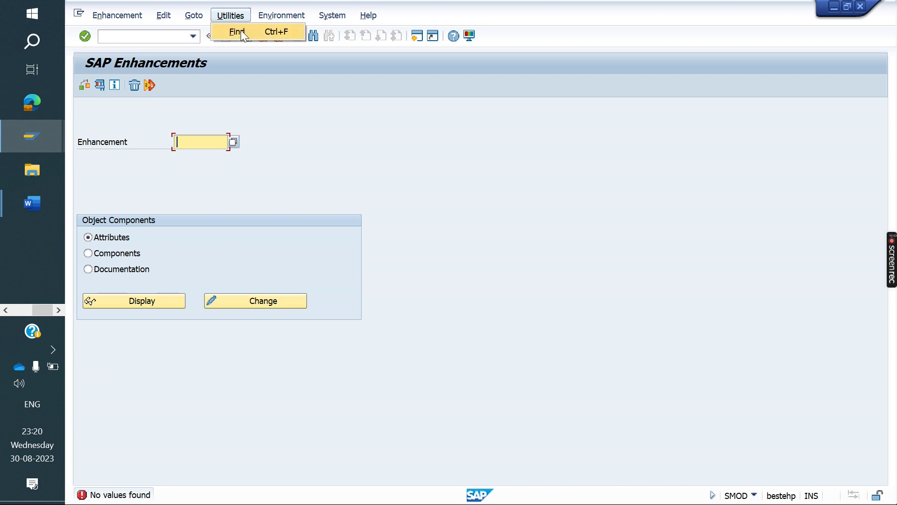
{"action": "left_click", "coordinate": [238, 31]}
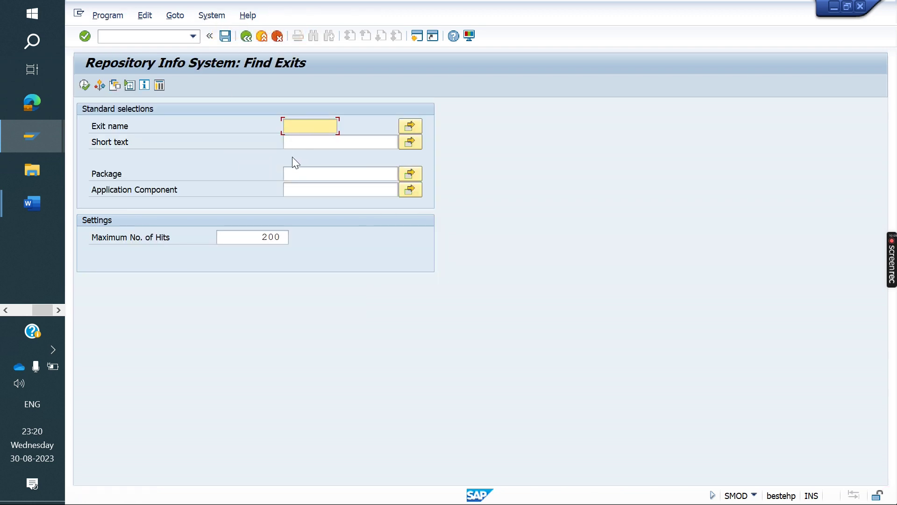
{"action": "left_click", "coordinate": [310, 174]}
{"action": "type", "text": "VF"}
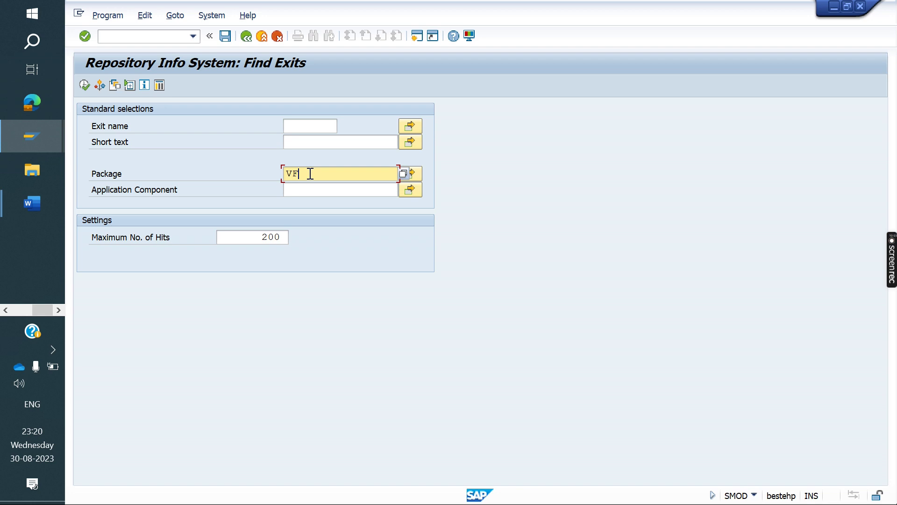
{"action": "left_click", "coordinate": [84, 86]}
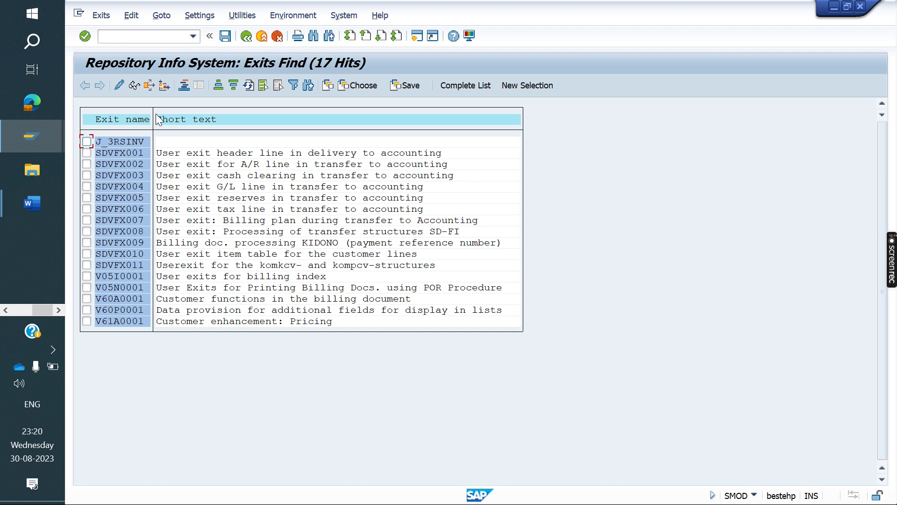
Step: Replace the exits list with transaction SE93 and enter VF02 as the transaction code
{"action": "left_click", "coordinate": [144, 40]}
{"action": "type", "text": "/nse93"}
{"action": "key", "text": "Return"}
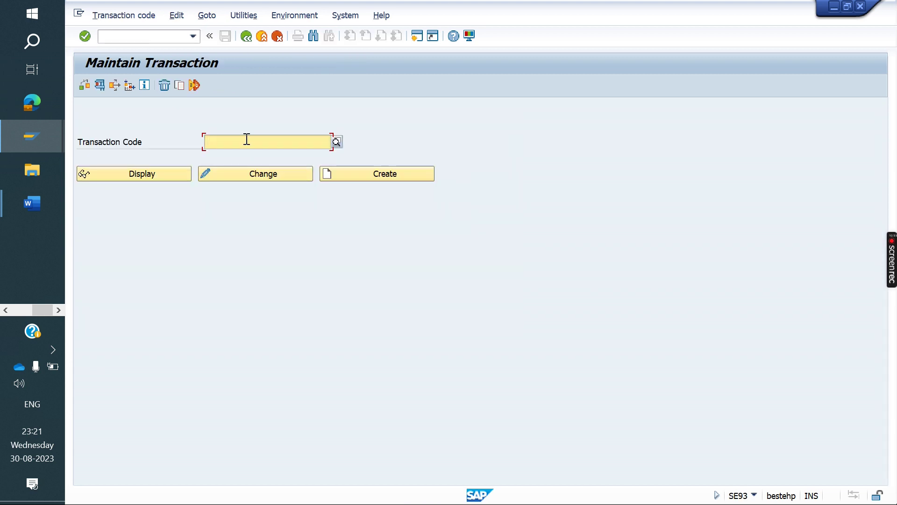
{"action": "type", "text": "vf02"}
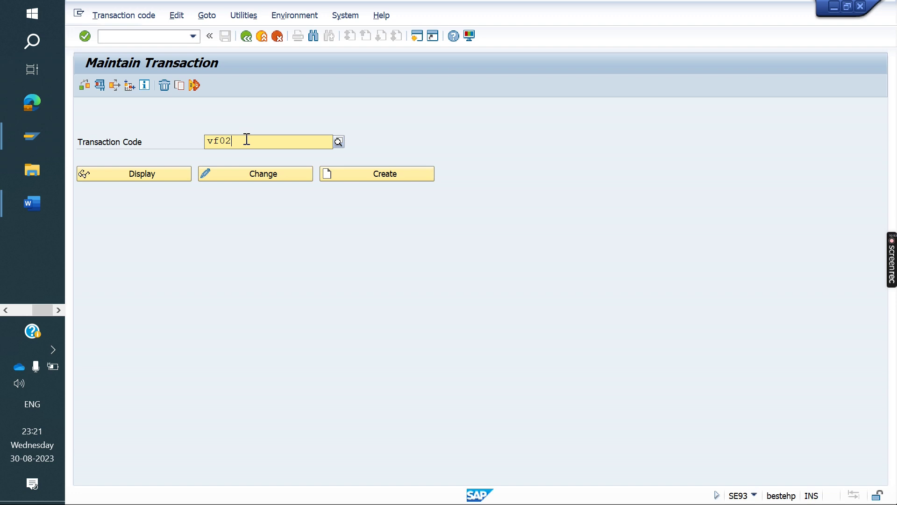
{"action": "key", "text": "Return"}
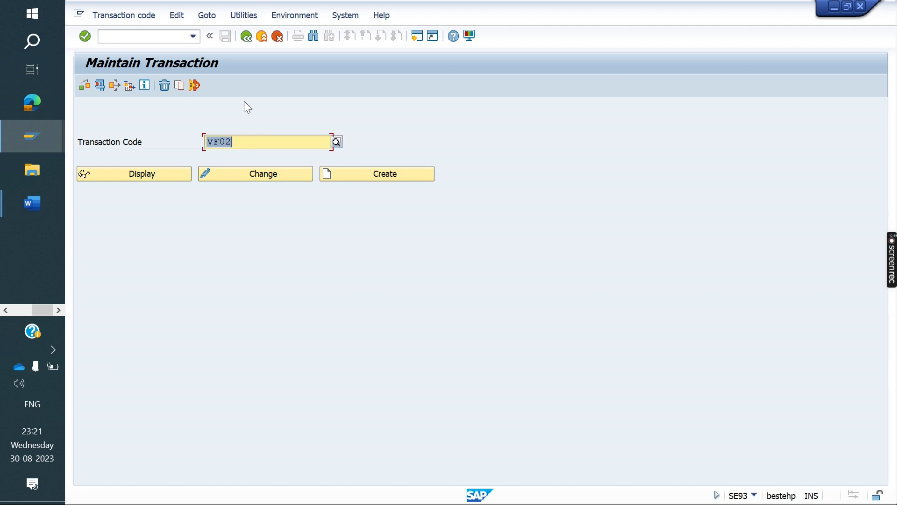
Step: Display the definition of transaction VF02 and highlight its package value
{"action": "left_click", "coordinate": [241, 18]}
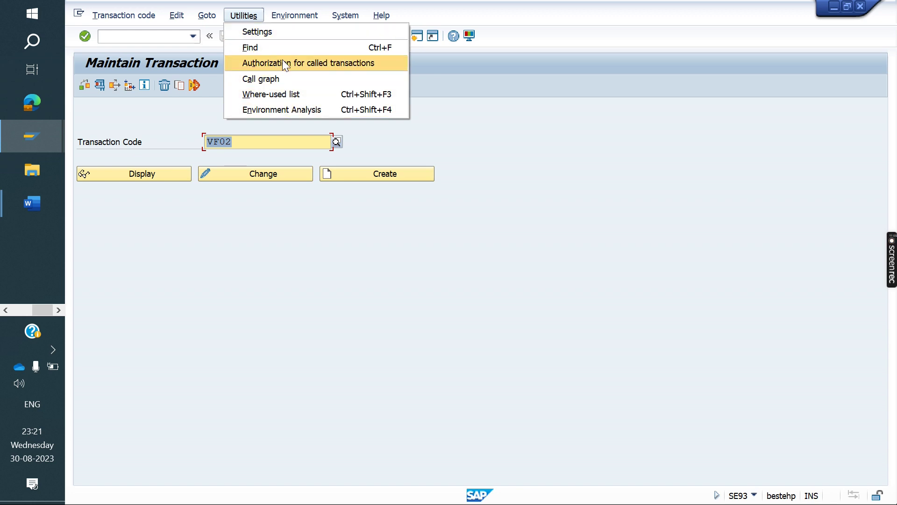
{"action": "left_click", "coordinate": [148, 174]}
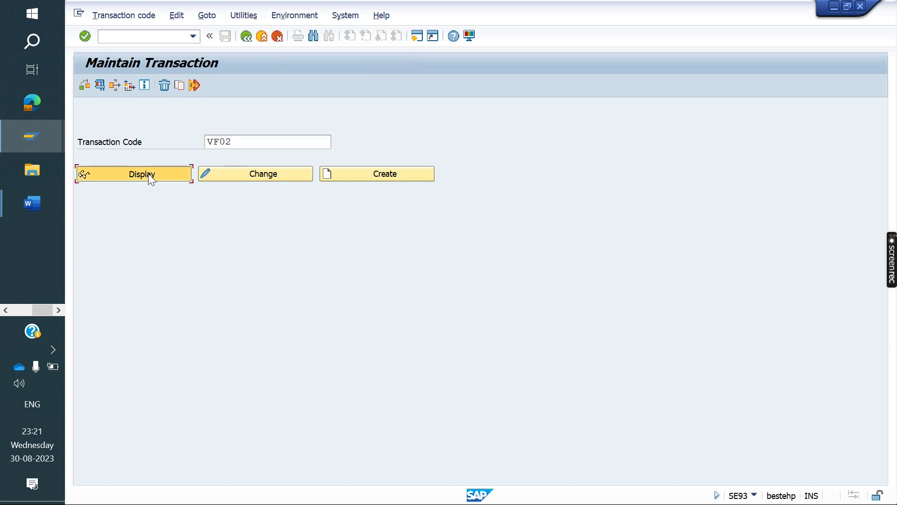
{"action": "left_click", "coordinate": [148, 174]}
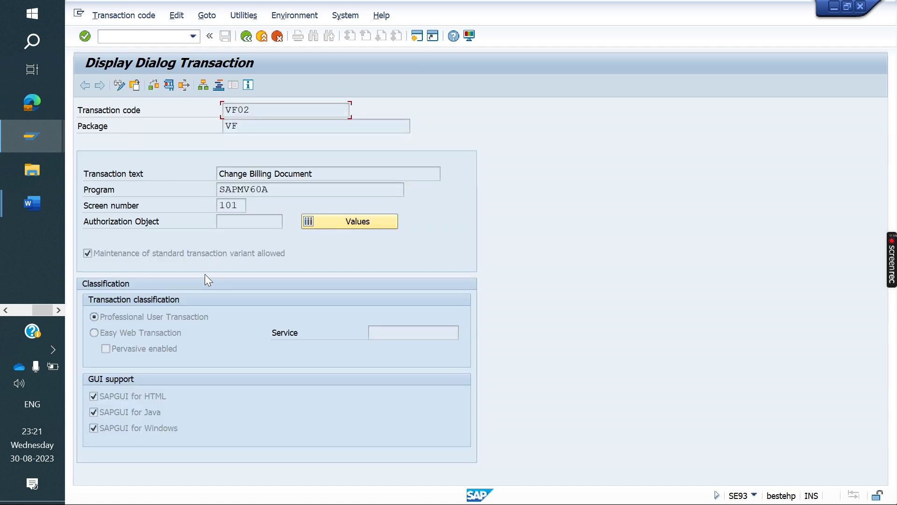
{"action": "left_click_drag", "start_coordinate": [243, 126], "coordinate": [191, 126]}
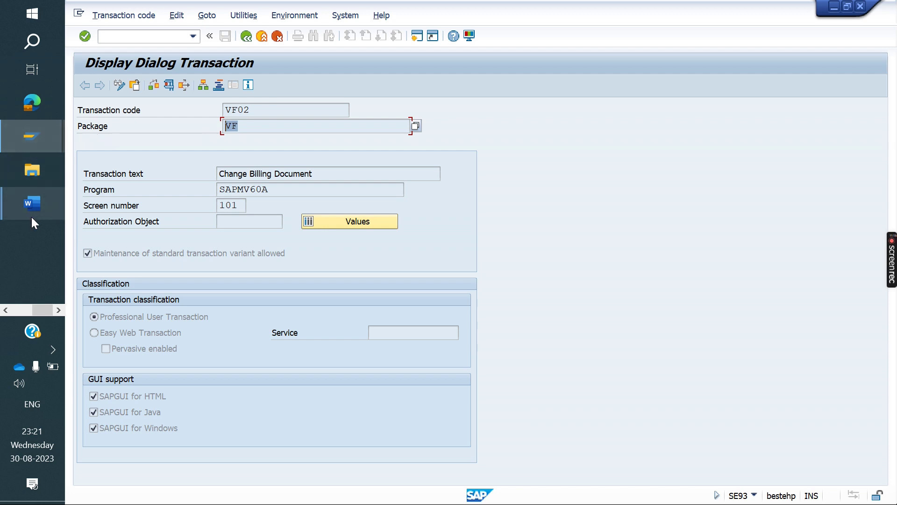
Step: Switch to the Word document "User exits and programs.docx" and place the cursor after the BADI T-code SE18 line
{"action": "left_click", "coordinate": [28, 201]}
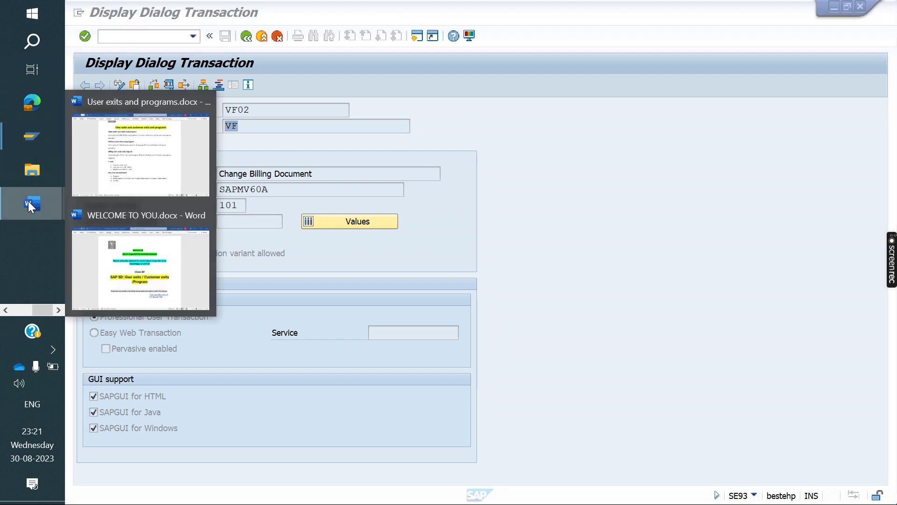
{"action": "left_click", "coordinate": [150, 192]}
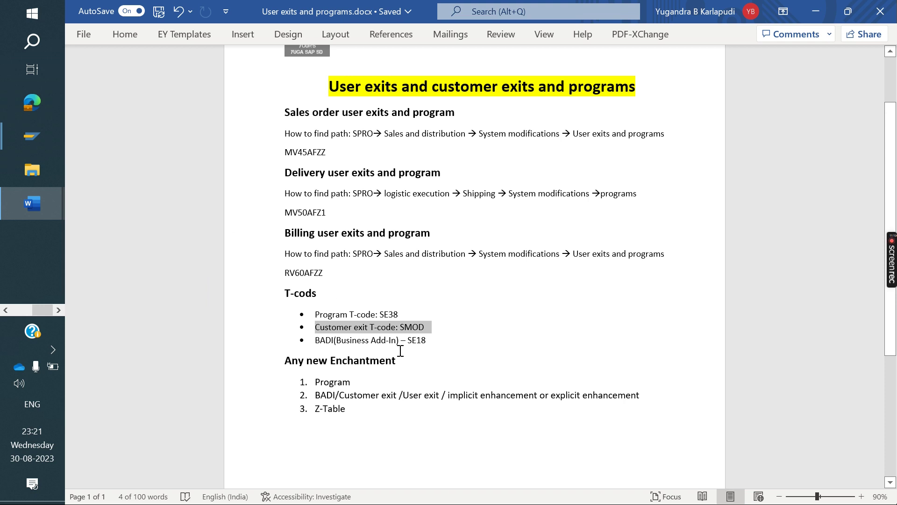
{"action": "left_click", "coordinate": [441, 342]}
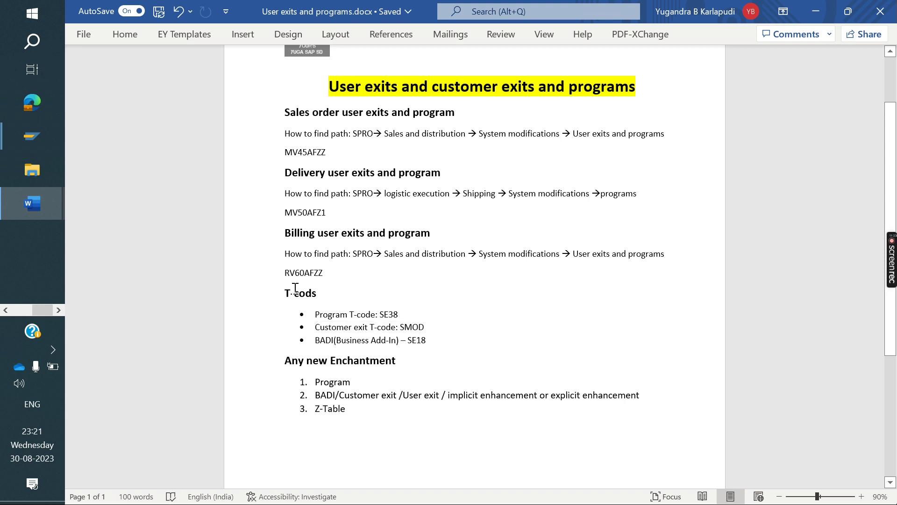
Step: Switch back to the SAP session showing SAPMV60A and replace it with transaction SE18
{"action": "mouse_move", "coordinate": [29, 136]}
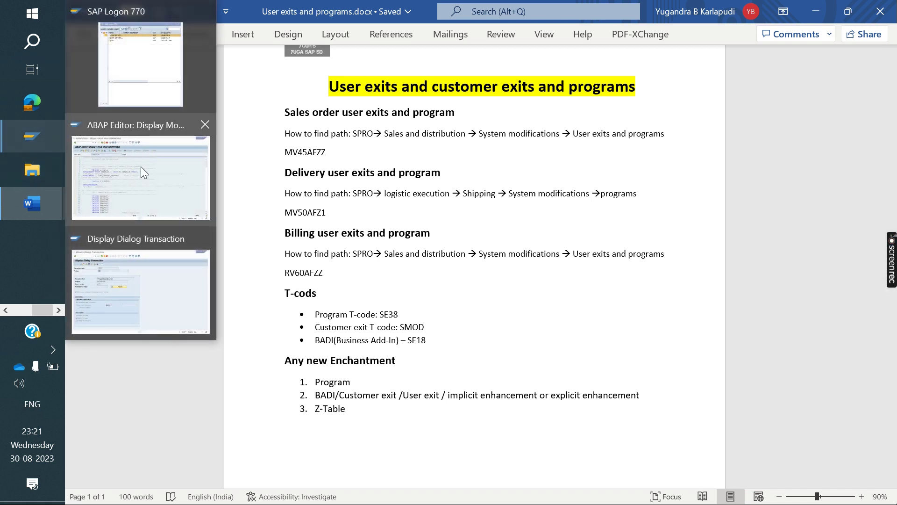
{"action": "left_click", "coordinate": [189, 149]}
{"action": "left_click", "coordinate": [131, 40]}
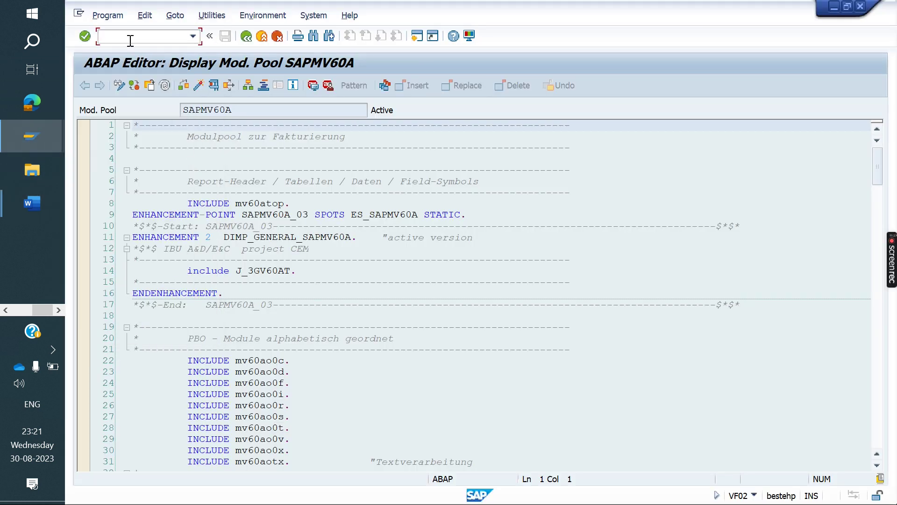
{"action": "type", "text": "/nse18"}
{"action": "key", "text": "Return"}
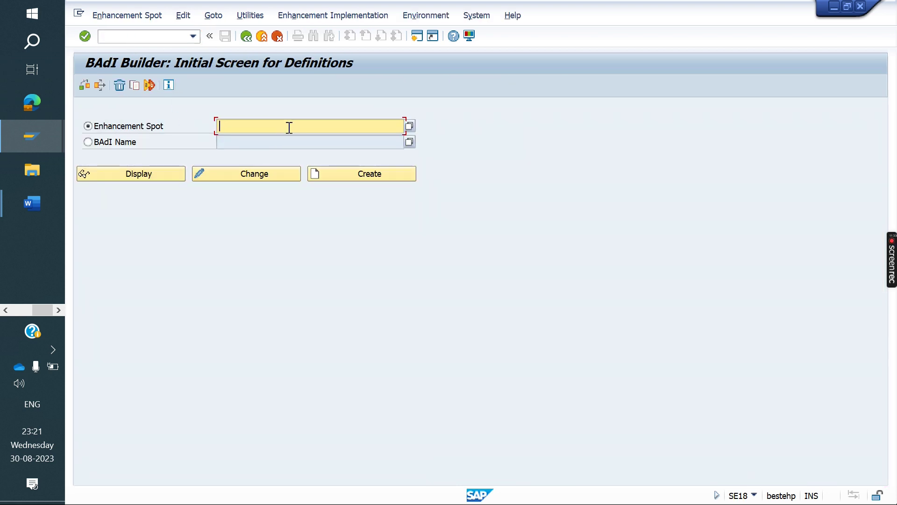
Step: Choose BAdI Name as the object type, view its list of possible values and close the list
{"action": "left_click", "coordinate": [93, 143]}
{"action": "left_click", "coordinate": [409, 142]}
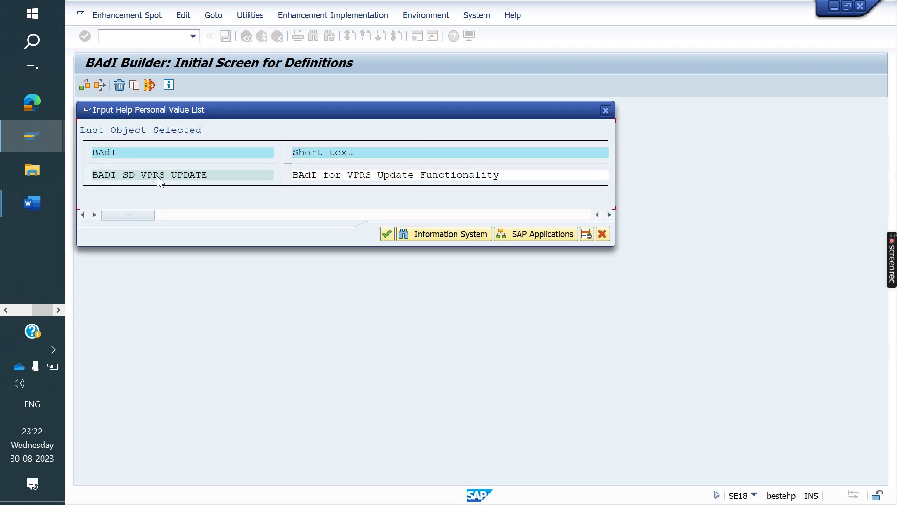
{"action": "left_click", "coordinate": [605, 110]}
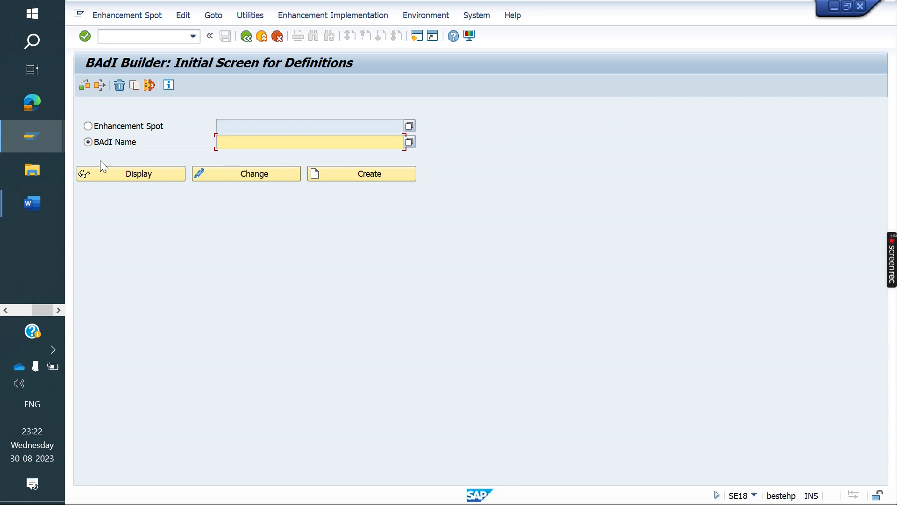
Step: Review the T-codes in the Word document "User exits and programs.docx" and return to the SAP BAdI Builder
{"action": "left_click", "coordinate": [28, 202]}
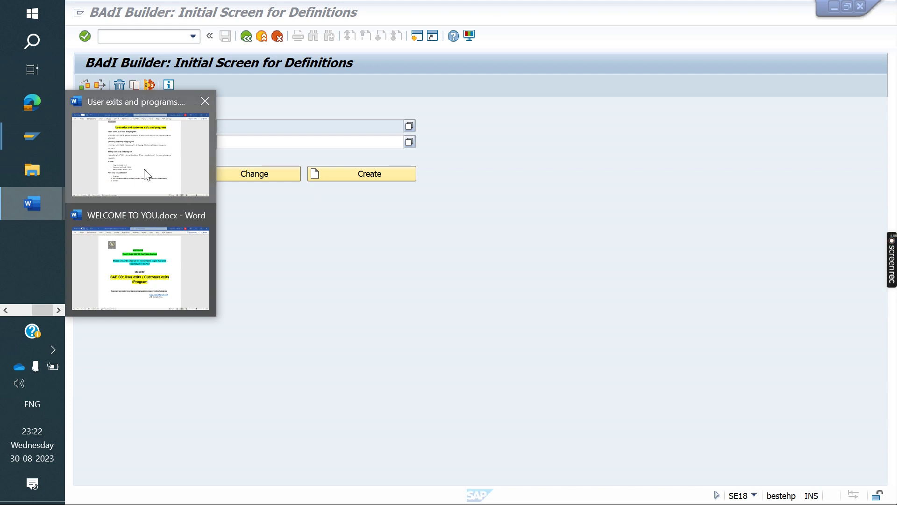
{"action": "left_click", "coordinate": [140, 155]}
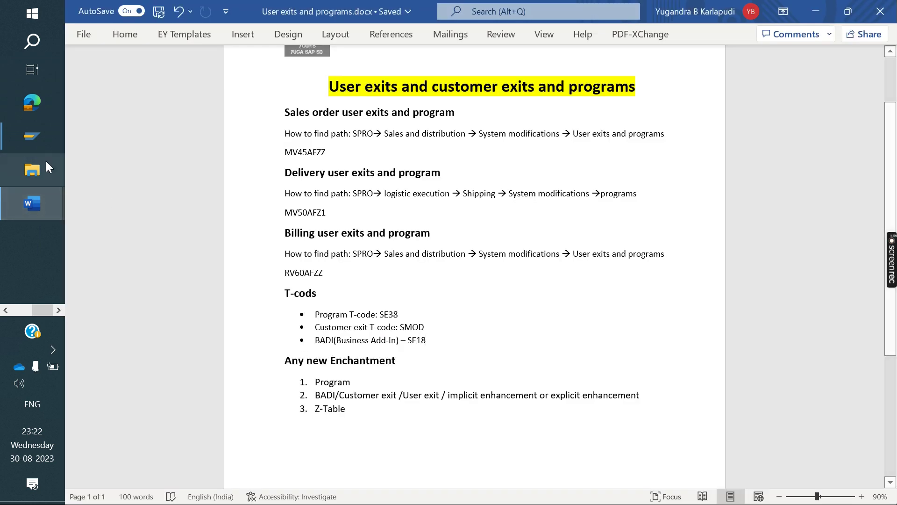
{"action": "left_click", "coordinate": [28, 140]}
{"action": "left_click", "coordinate": [175, 189]}
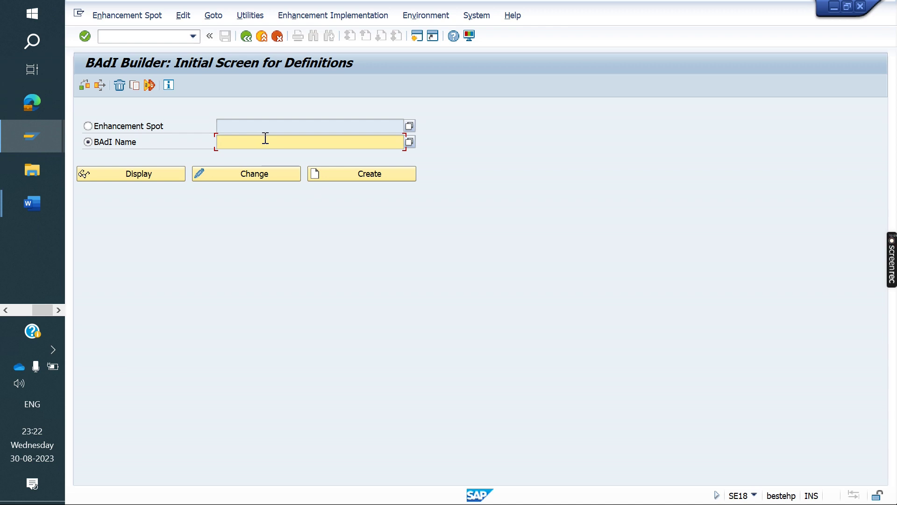
Step: Try to display the object directory entry with the BAdI Name field left empty
{"action": "left_click", "coordinate": [248, 12]}
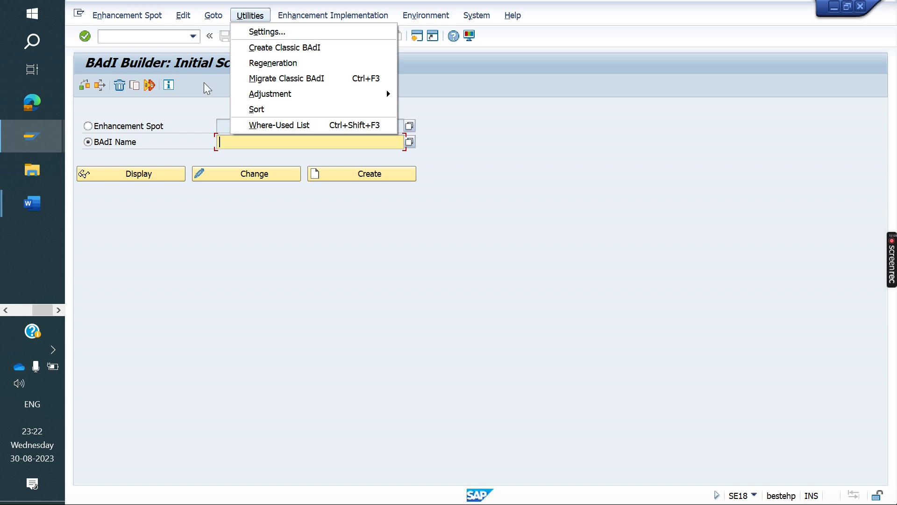
{"action": "left_click", "coordinate": [190, 115]}
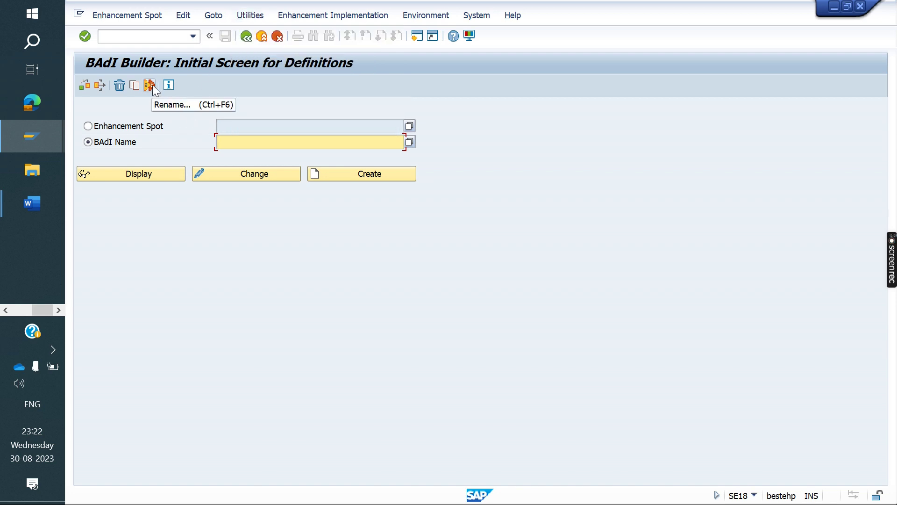
{"action": "left_click", "coordinate": [183, 15]}
{"action": "mouse_move", "coordinate": [214, 17]}
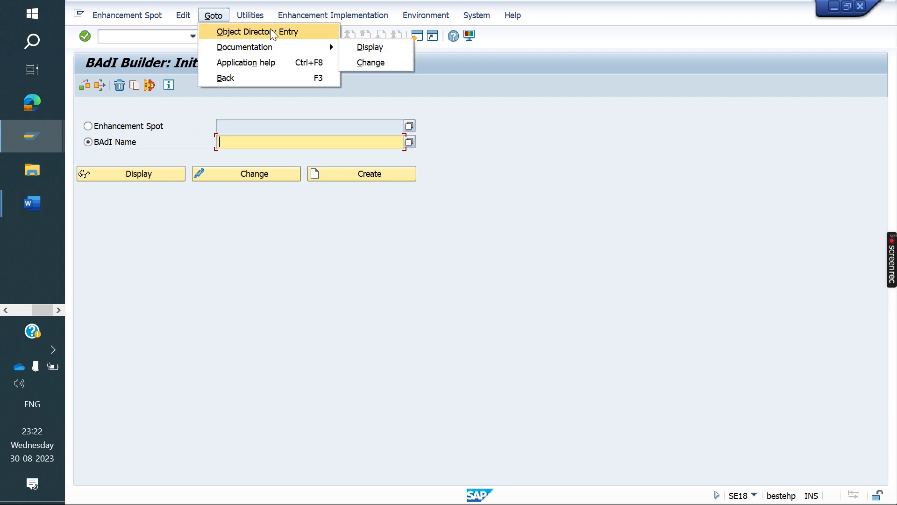
{"action": "left_click", "coordinate": [269, 30]}
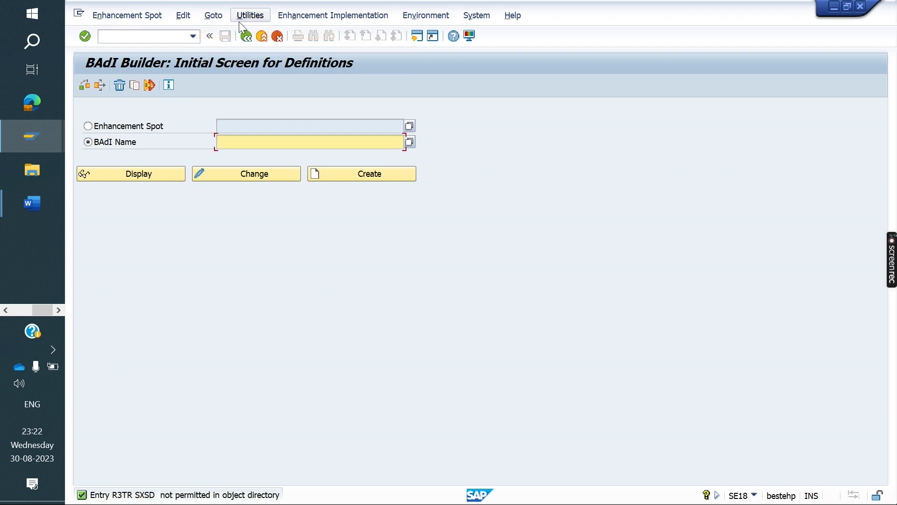
Step: Try to display a BAdI definition named VF and clear the BAdI Name field
{"action": "type", "text": "vF"}
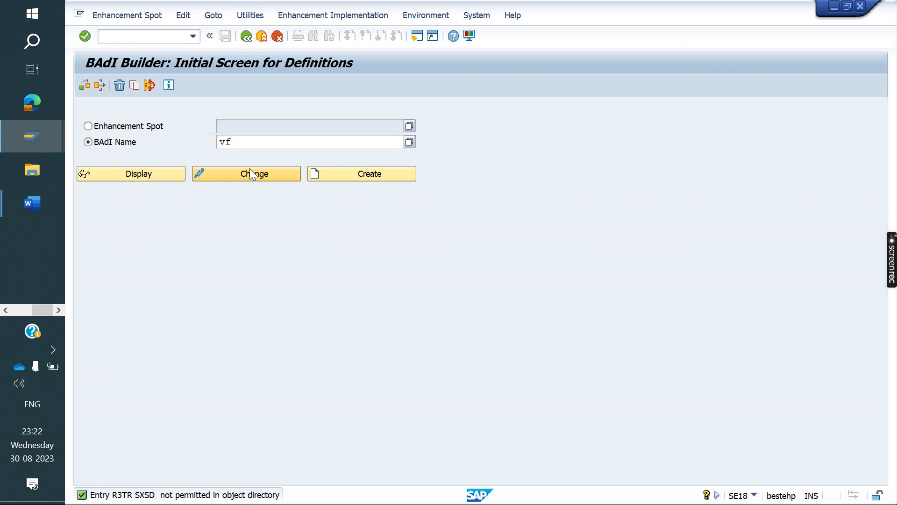
{"action": "left_click", "coordinate": [243, 174]}
{"action": "left_click", "coordinate": [149, 175]}
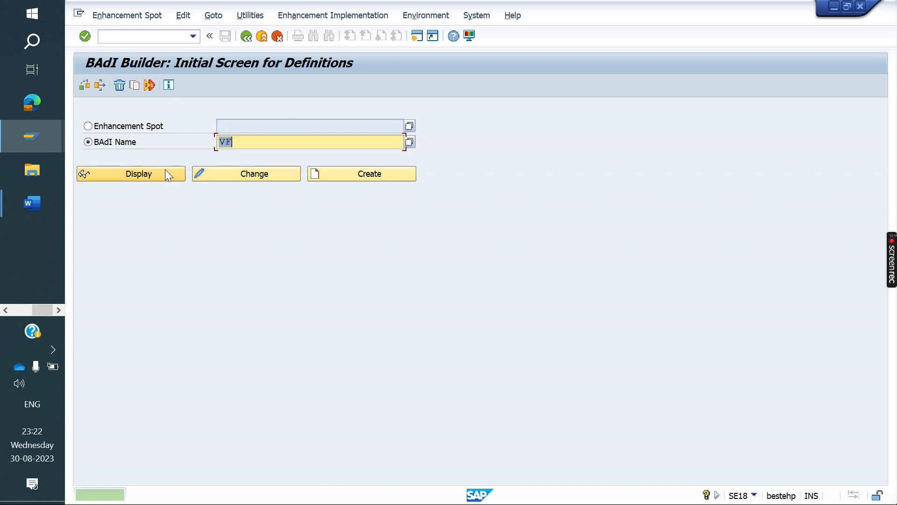
{"action": "key", "text": "BackSpace"}
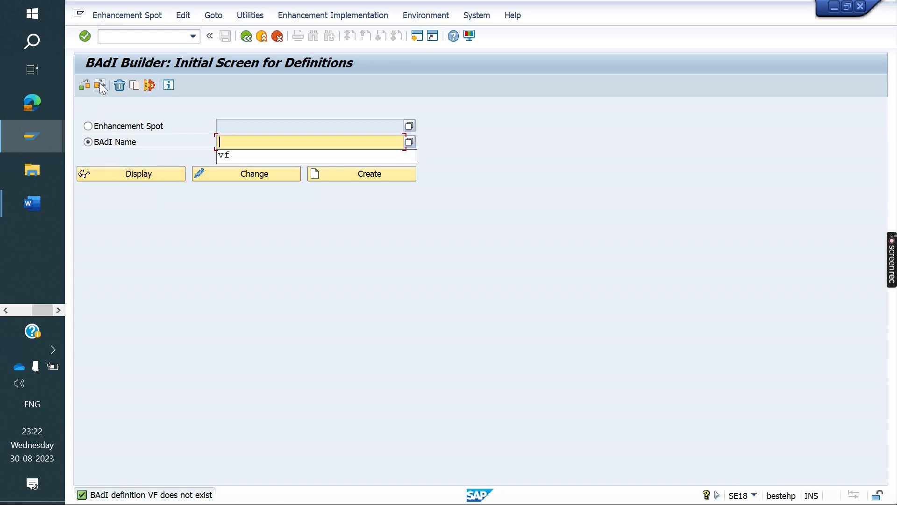
{"action": "left_click", "coordinate": [249, 15]}
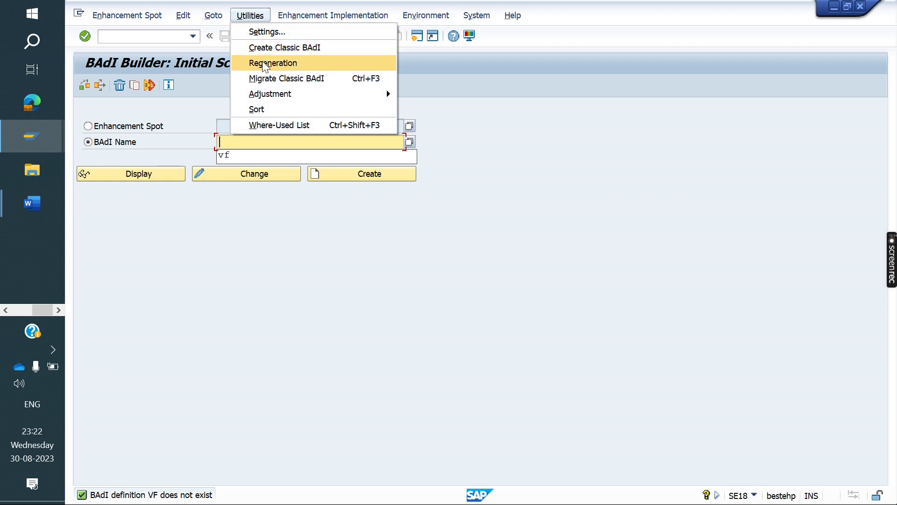
{"action": "mouse_move", "coordinate": [213, 15]}
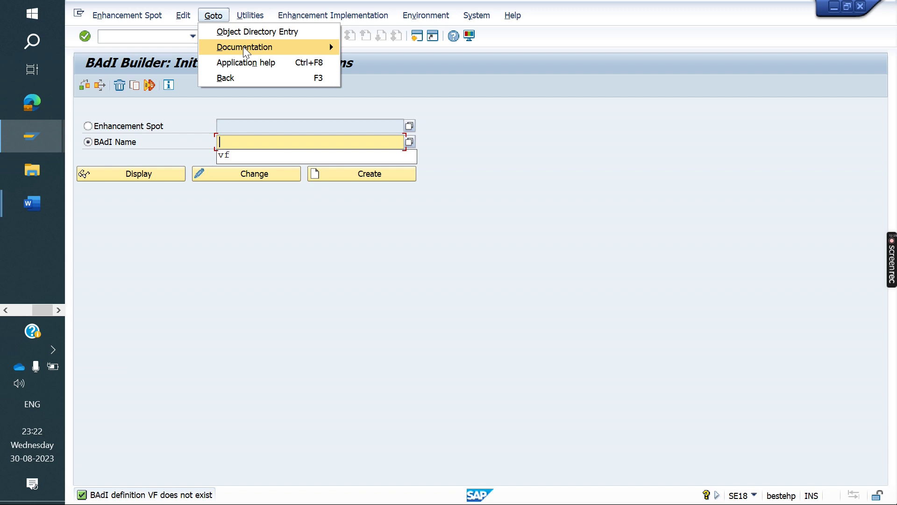
{"action": "mouse_move", "coordinate": [135, 15]}
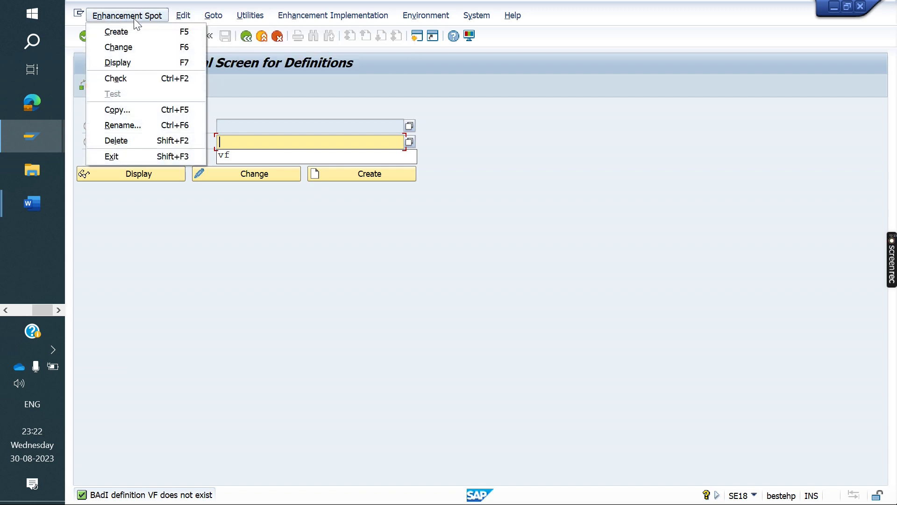
{"action": "left_click", "coordinate": [294, 148]}
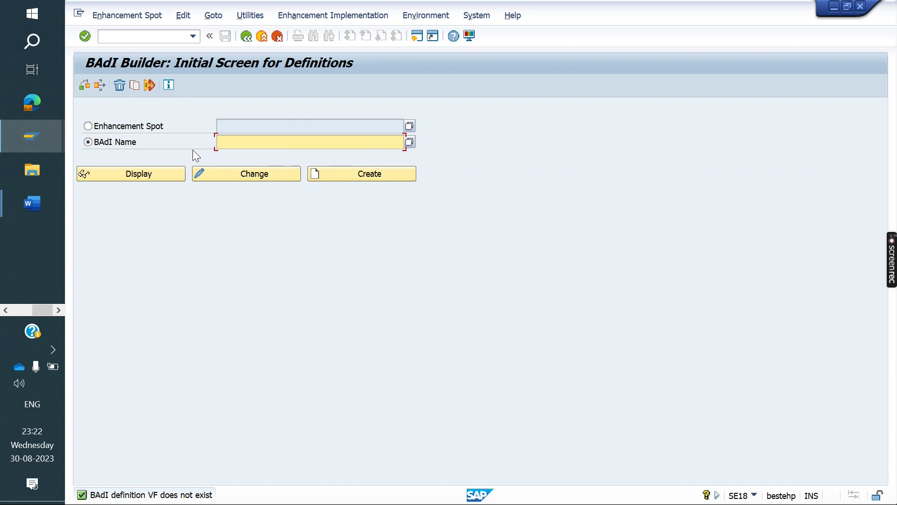
{"action": "left_click", "coordinate": [113, 125]}
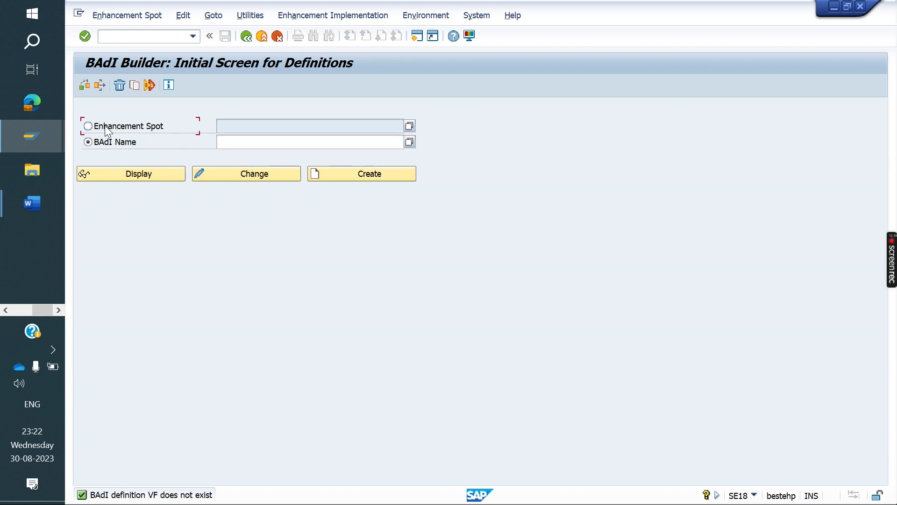
{"action": "left_click", "coordinate": [100, 140]}
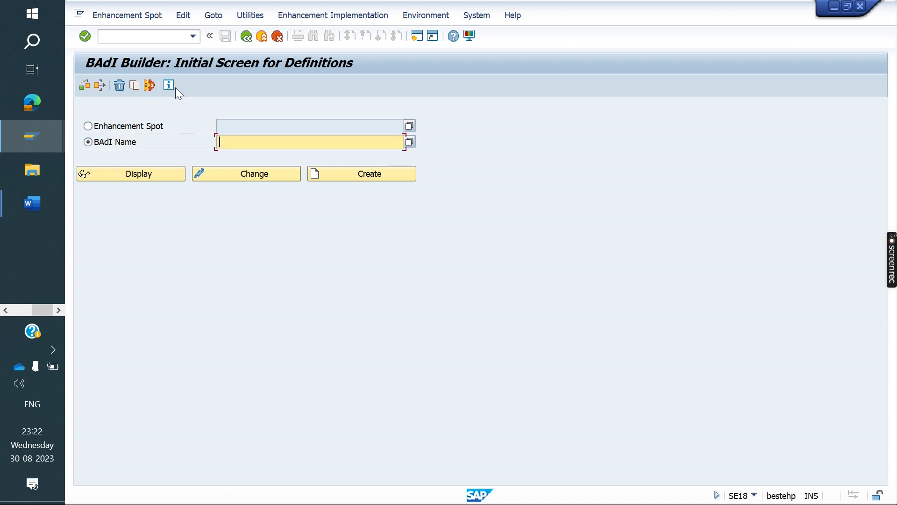
{"action": "left_click", "coordinate": [149, 85]}
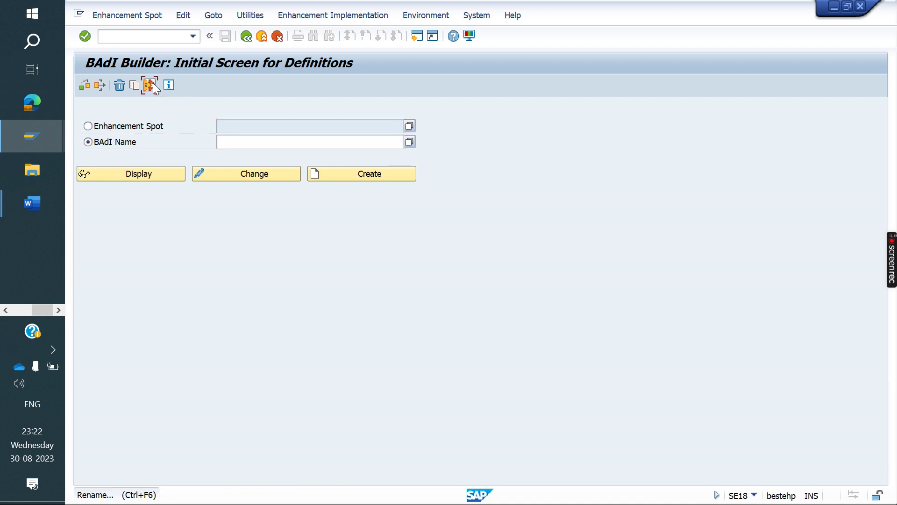
Step: Display the definition of BADI_SD_VPRS_UPDATE picked from the BAdI Name value list, return and clear the name
{"action": "left_click", "coordinate": [289, 144]}
{"action": "left_click", "coordinate": [409, 142]}
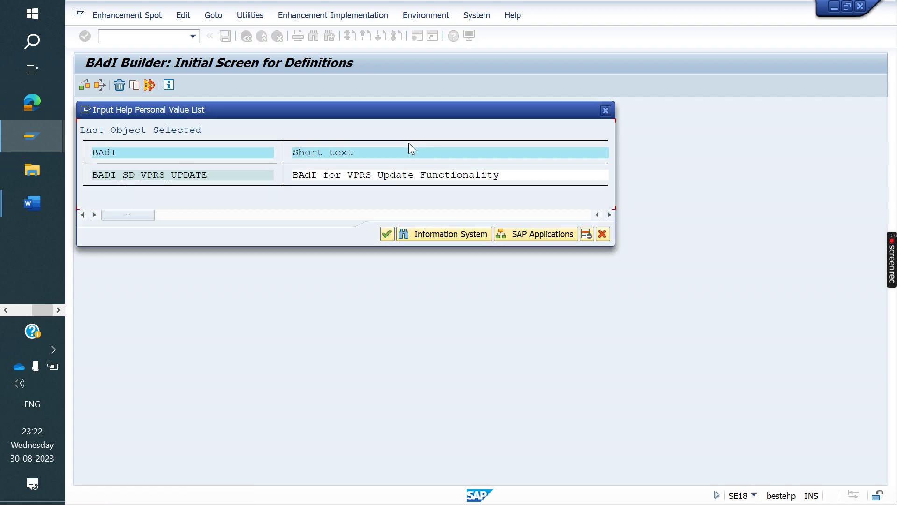
{"action": "double_click", "coordinate": [198, 175]}
{"action": "left_click", "coordinate": [127, 172]}
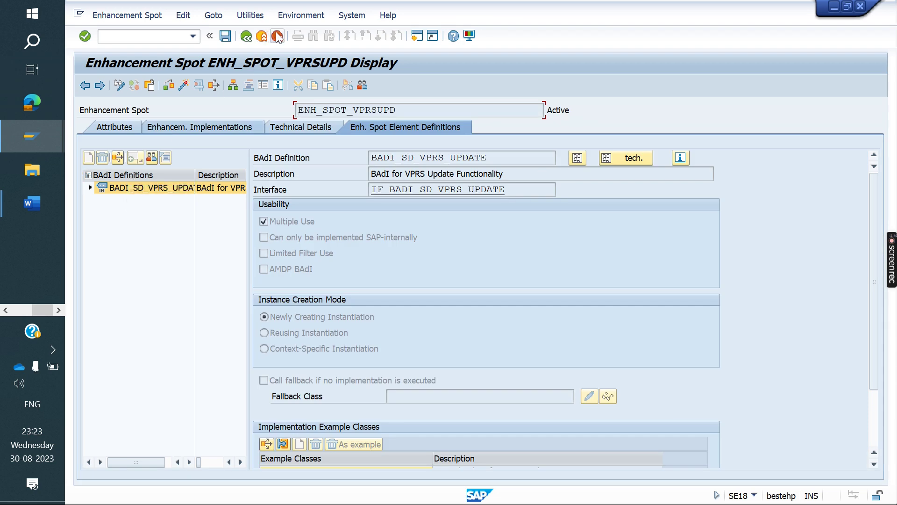
{"action": "left_click", "coordinate": [246, 36]}
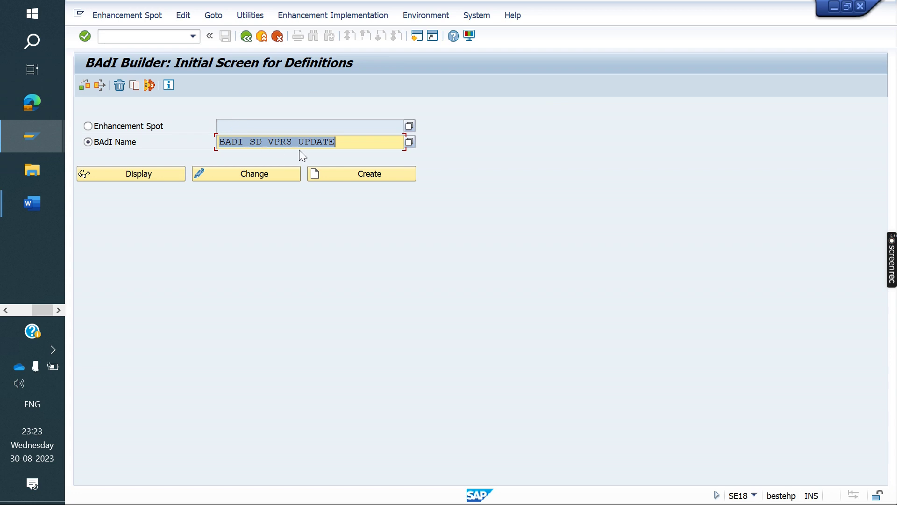
{"action": "key", "text": "BackSpace"}
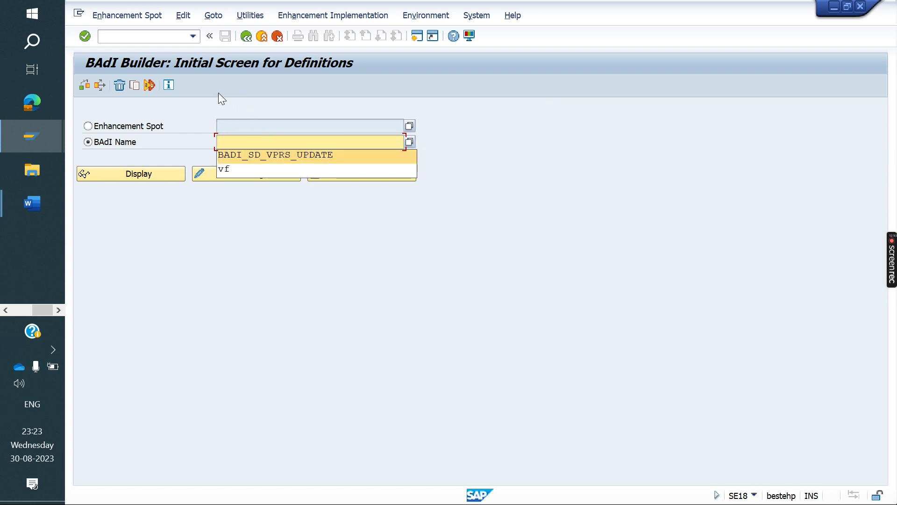
Step: Try to open the object directory entry and the BAdI definition without entering a BAdI name
{"action": "left_click", "coordinate": [250, 17]}
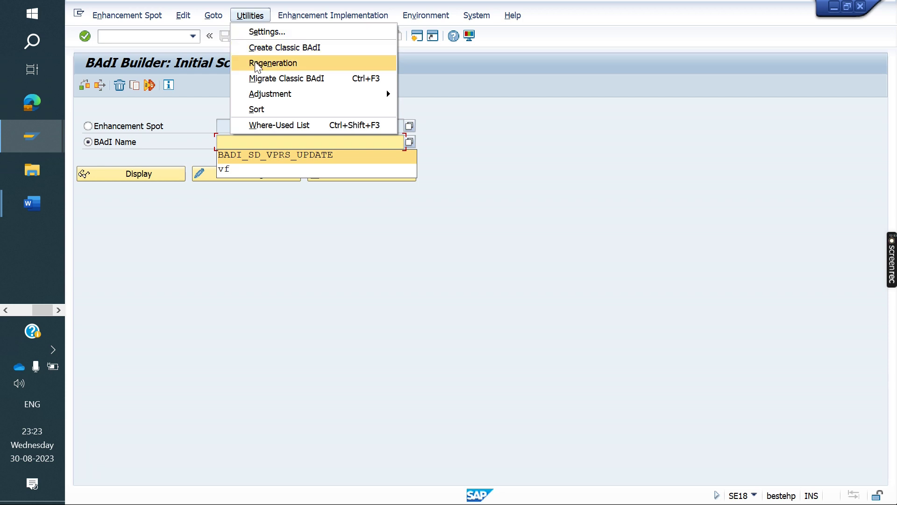
{"action": "mouse_move", "coordinate": [292, 96]}
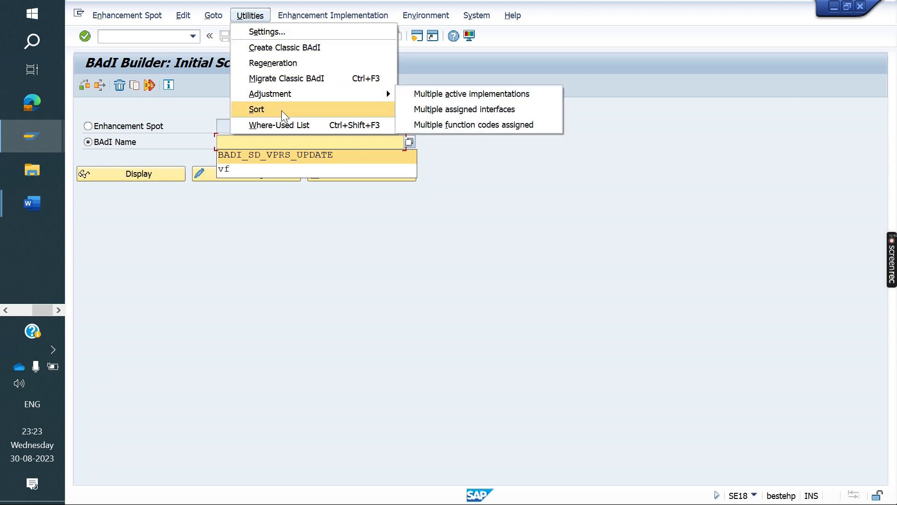
{"action": "mouse_move", "coordinate": [293, 19]}
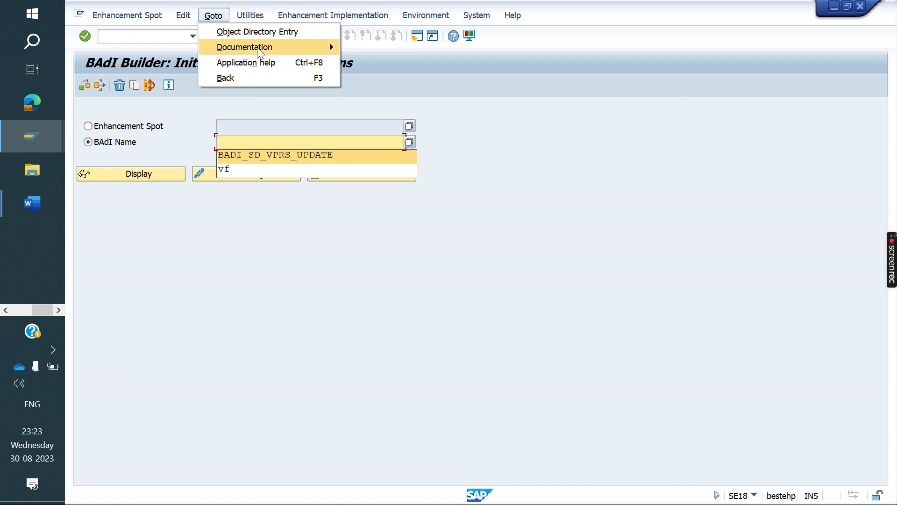
{"action": "left_click", "coordinate": [283, 34]}
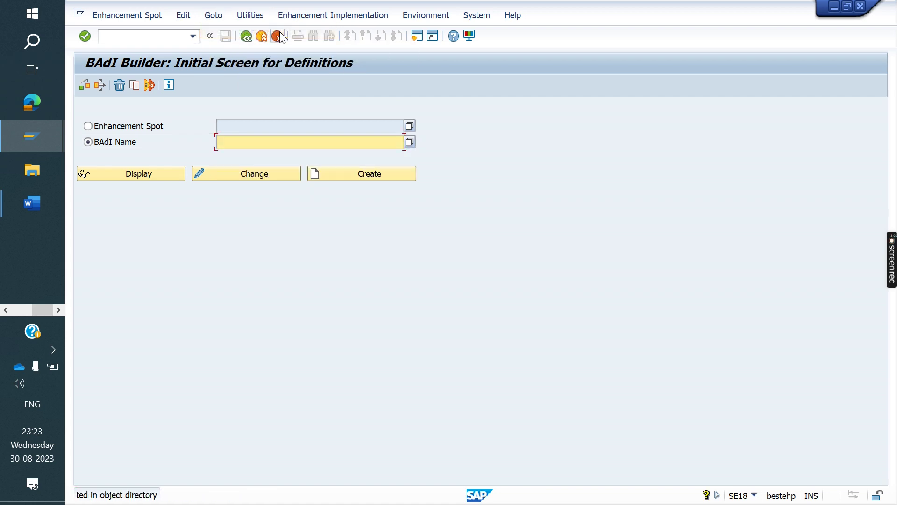
{"action": "left_click", "coordinate": [122, 172]}
{"action": "left_click", "coordinate": [263, 141]}
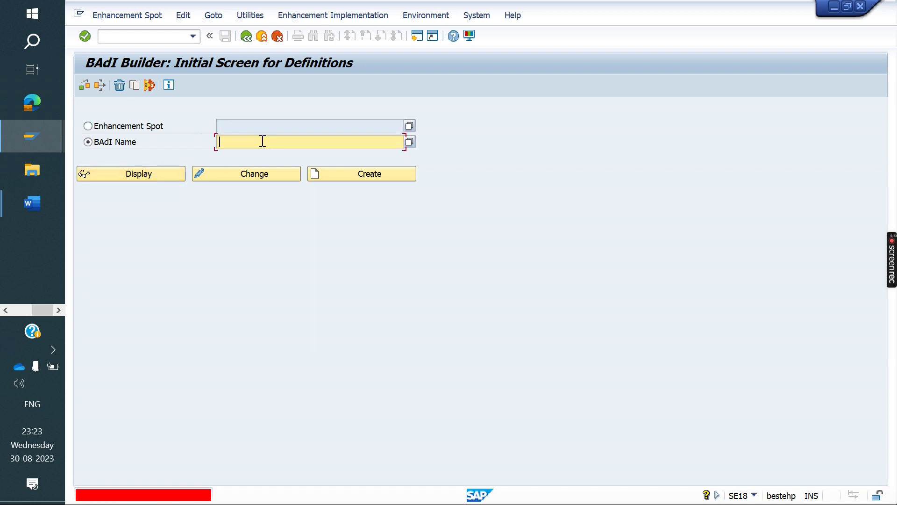
{"action": "left_click", "coordinate": [181, 15]}
{"action": "mouse_move", "coordinate": [129, 19]}
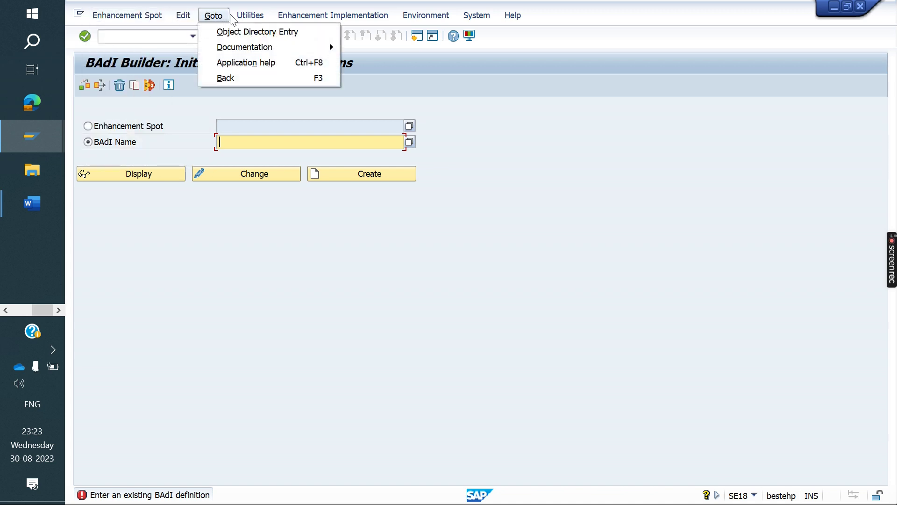
{"action": "mouse_move", "coordinate": [243, 19]}
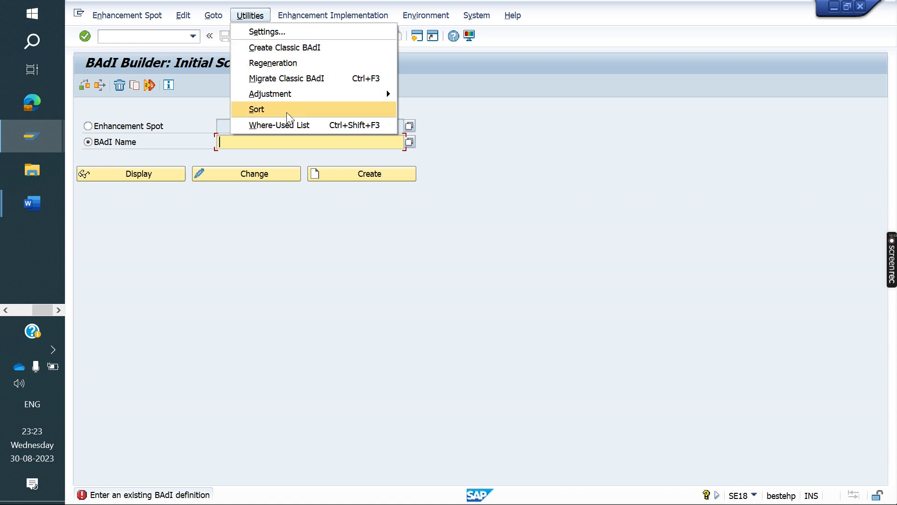
{"action": "left_click", "coordinate": [320, 47]}
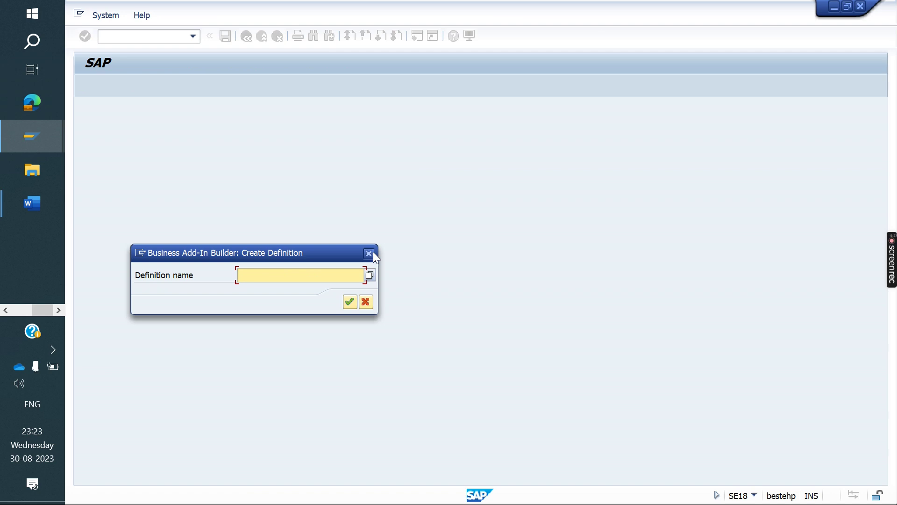
{"action": "left_click", "coordinate": [373, 253]}
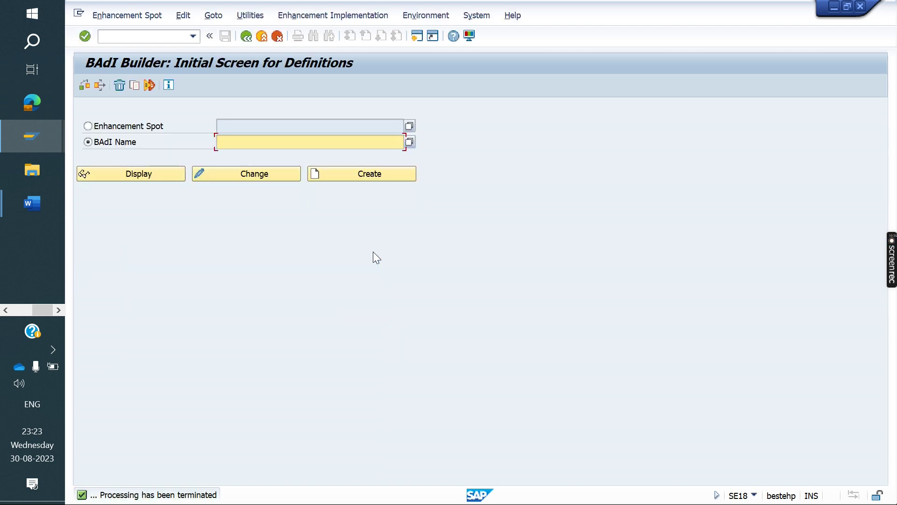
{"action": "left_click", "coordinate": [198, 123]}
{"action": "left_click", "coordinate": [168, 87]}
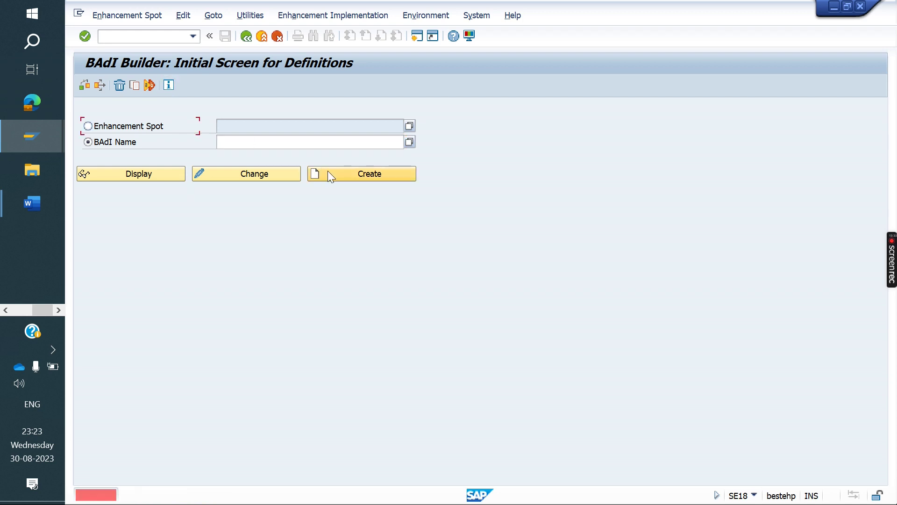
Step: Search for BAdI definitions matching BADI* from the BAdI Name field
{"action": "left_click", "coordinate": [316, 139]}
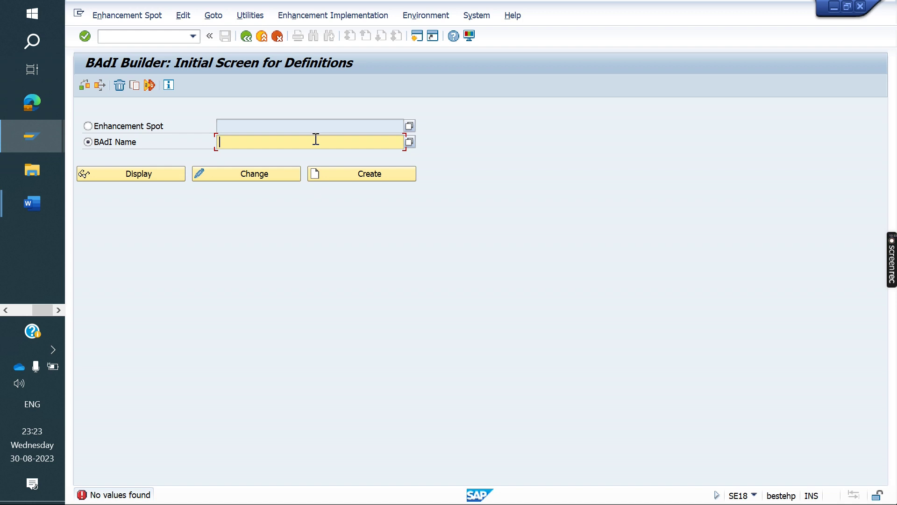
{"action": "type", "text": "BAD"}
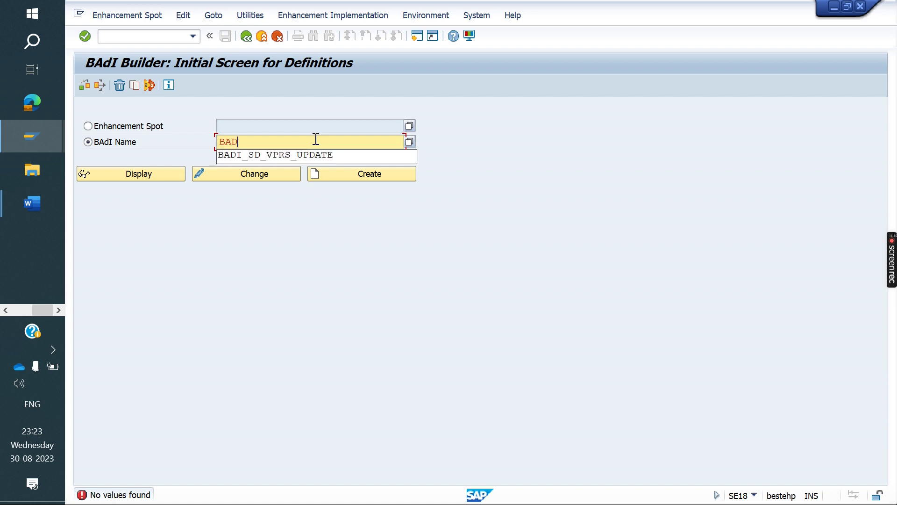
{"action": "type", "text": "I*"}
{"action": "left_click", "coordinate": [405, 147]}
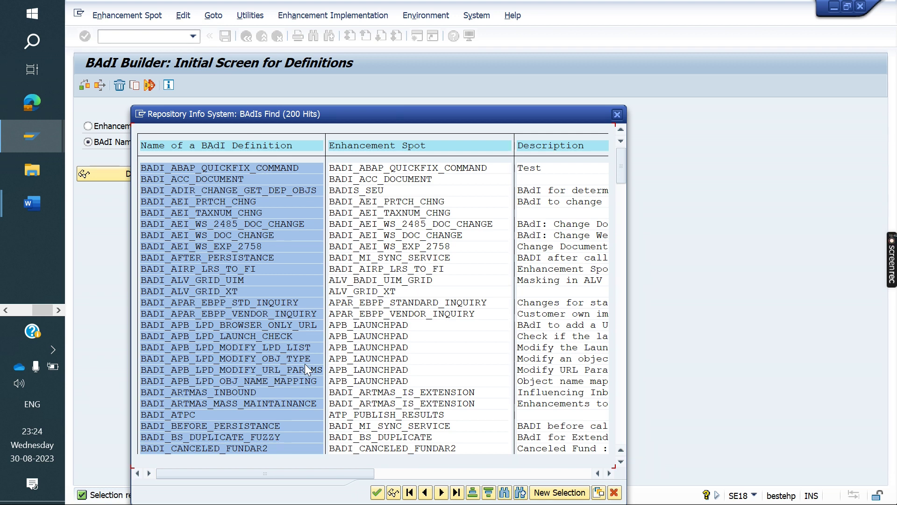
Step: Look through the list of BAdI definitions with their enhancement spots and descriptions, and close the list
{"action": "scroll", "coordinate": [384, 362], "scroll_direction": "down", "scroll_amount": 5}
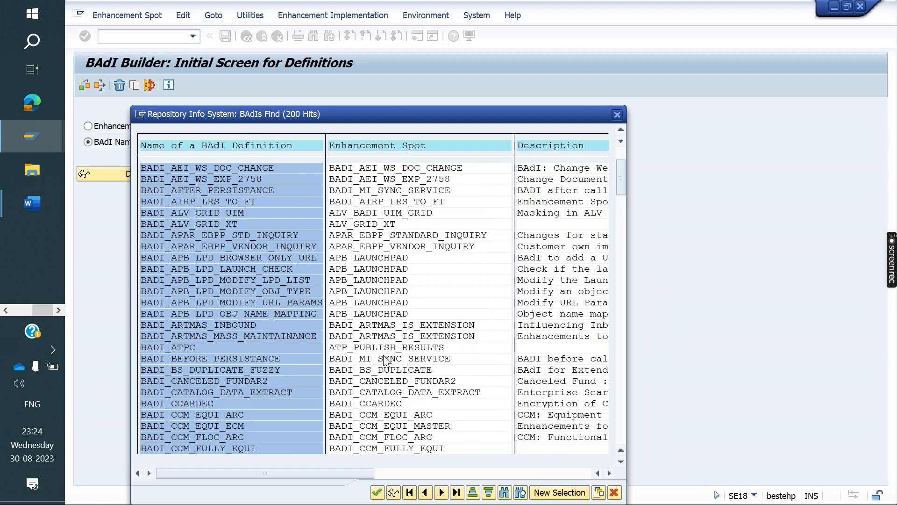
{"action": "scroll", "coordinate": [384, 361], "scroll_direction": "down", "scroll_amount": 5}
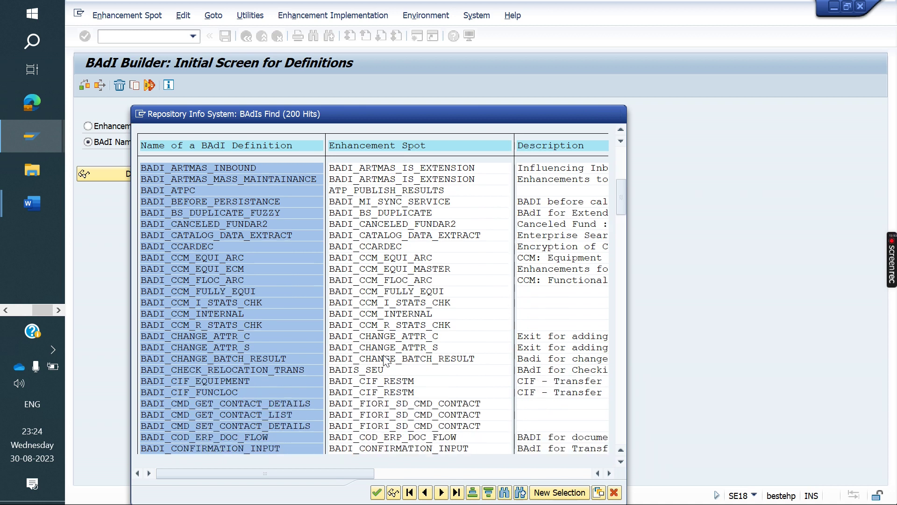
{"action": "scroll", "coordinate": [384, 361], "scroll_direction": "down", "scroll_amount": 2}
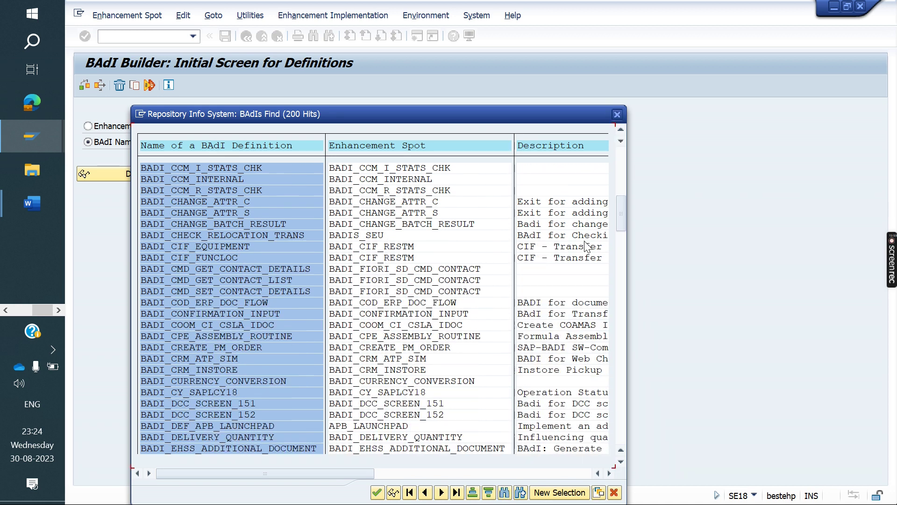
{"action": "left_click_drag", "start_coordinate": [618, 220], "coordinate": [612, 405]}
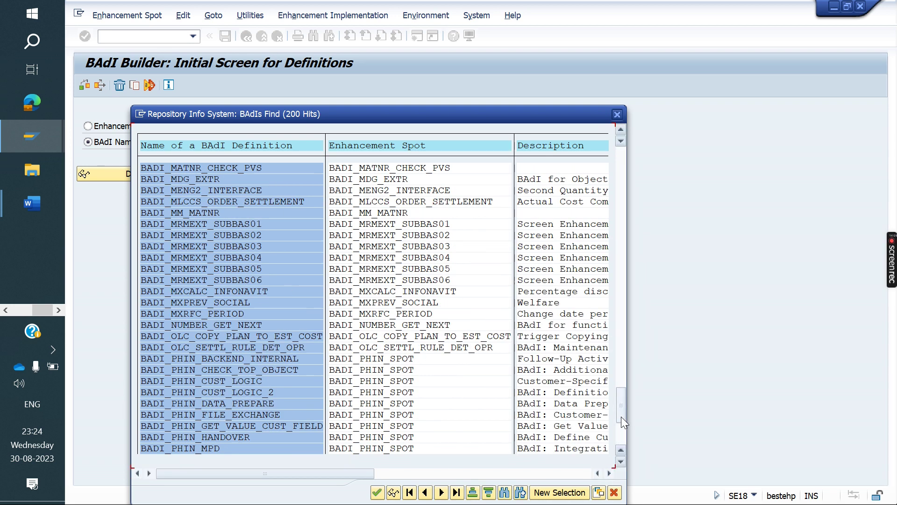
{"action": "left_click_drag", "start_coordinate": [620, 405], "coordinate": [610, 168]}
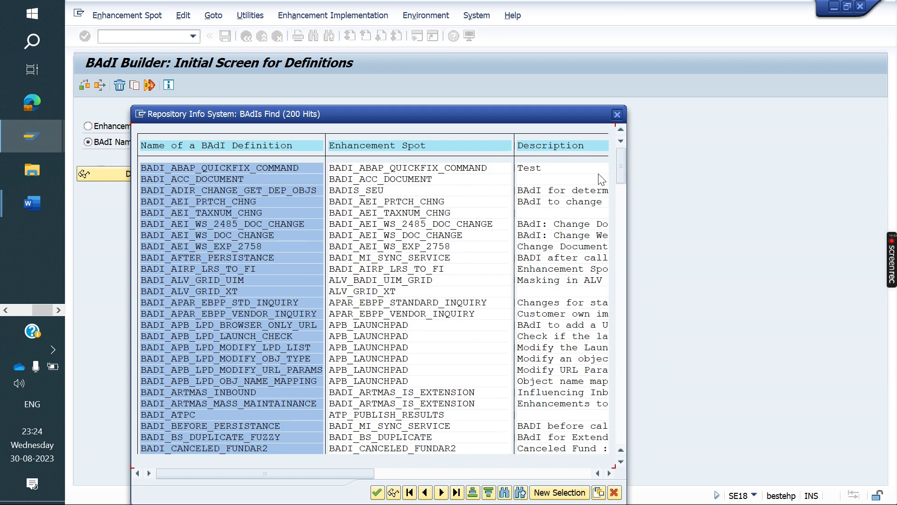
{"action": "left_click", "coordinate": [617, 114]}
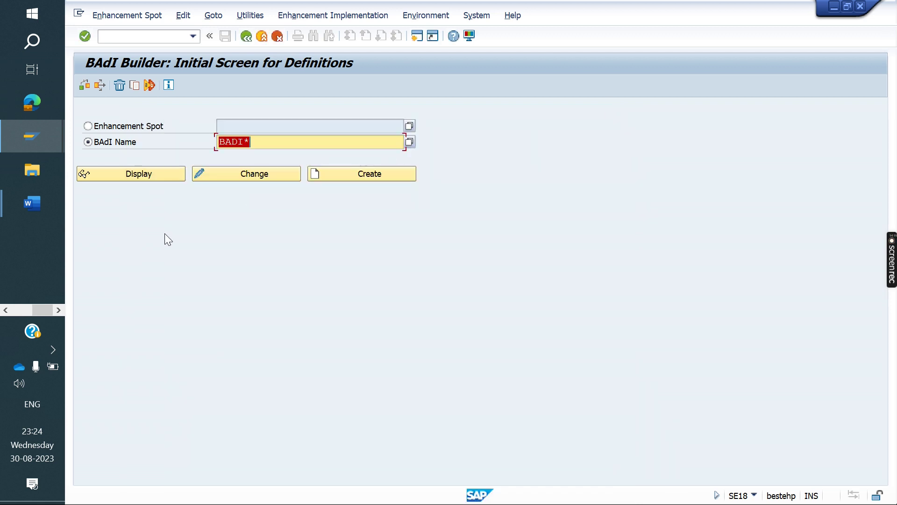
Step: Switch to the Word document "User exits and programs.docx"
{"action": "mouse_move", "coordinate": [11, 203]}
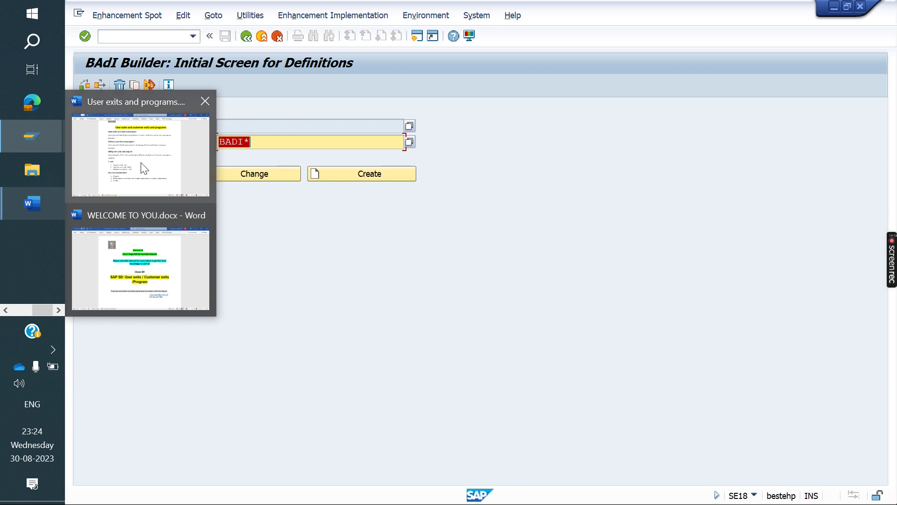
{"action": "left_click", "coordinate": [137, 154]}
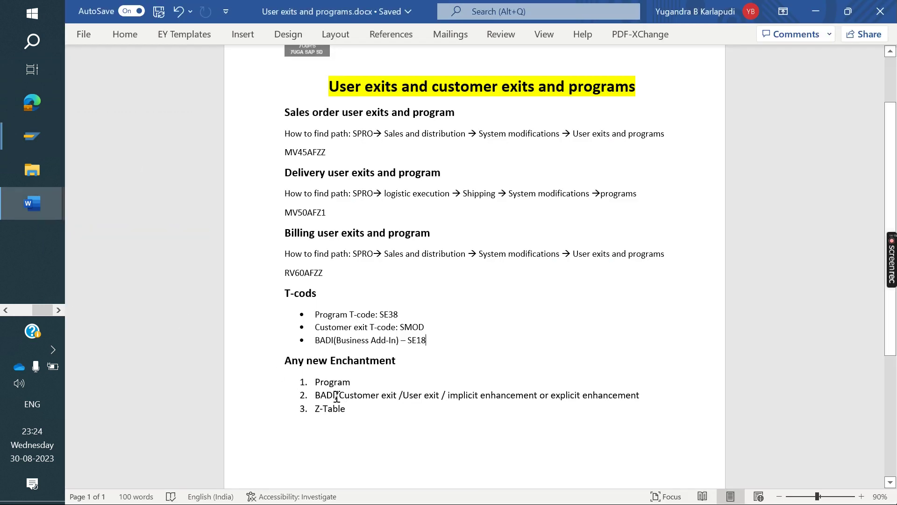